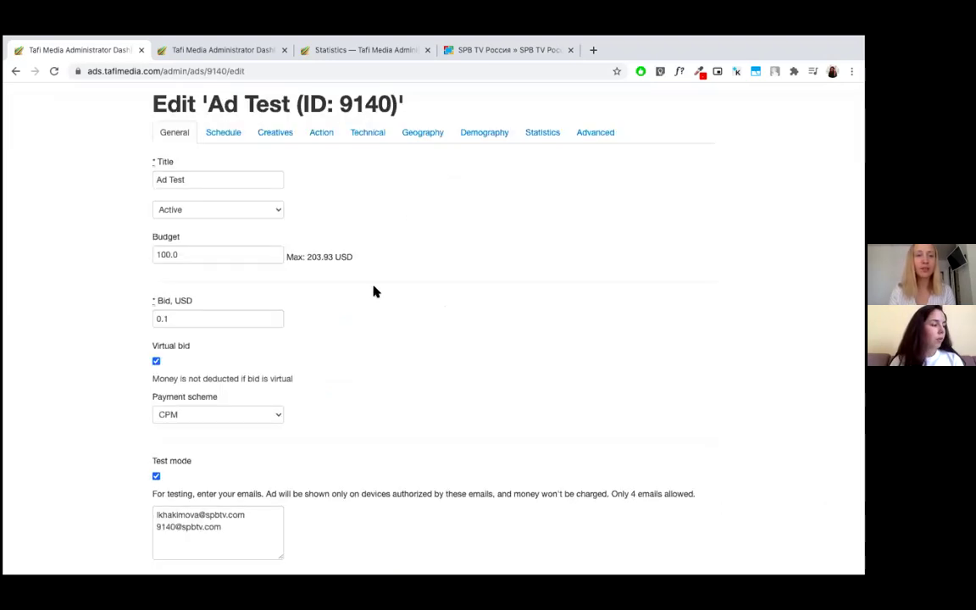
# Step: Examine the ad's title and the status options available for it
pyautogui.scroll(3, 375, 292)
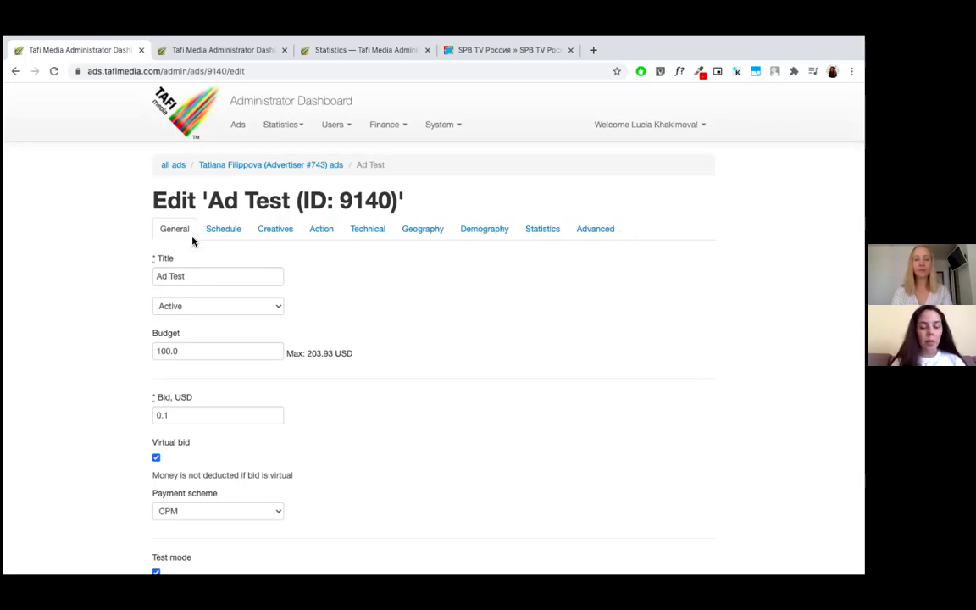
pyautogui.tripleClick(187, 277)
pyautogui.click(181, 310)
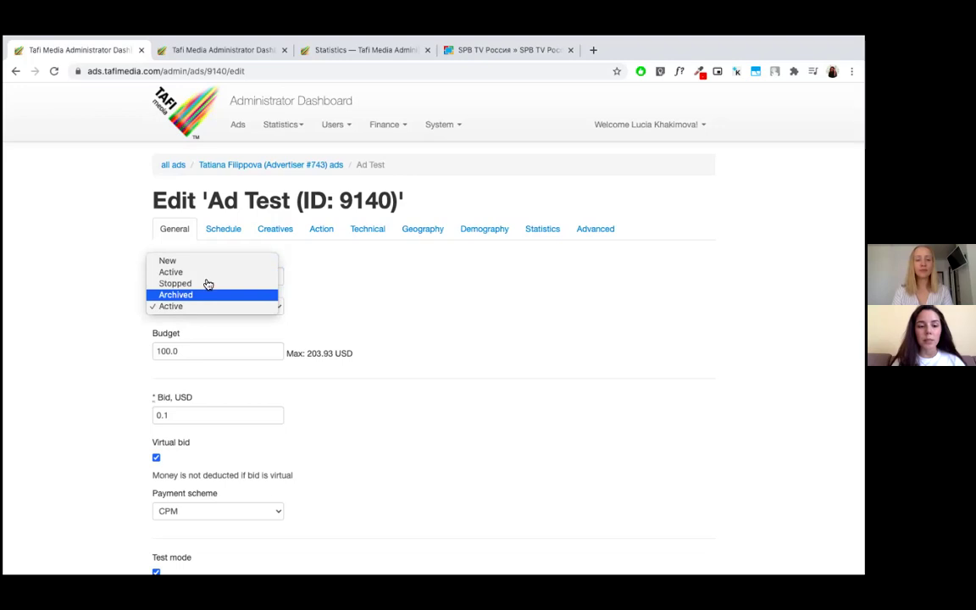
pyautogui.click(109, 344)
pyautogui.press('Tab')
pyautogui.rightClick(107, 342)
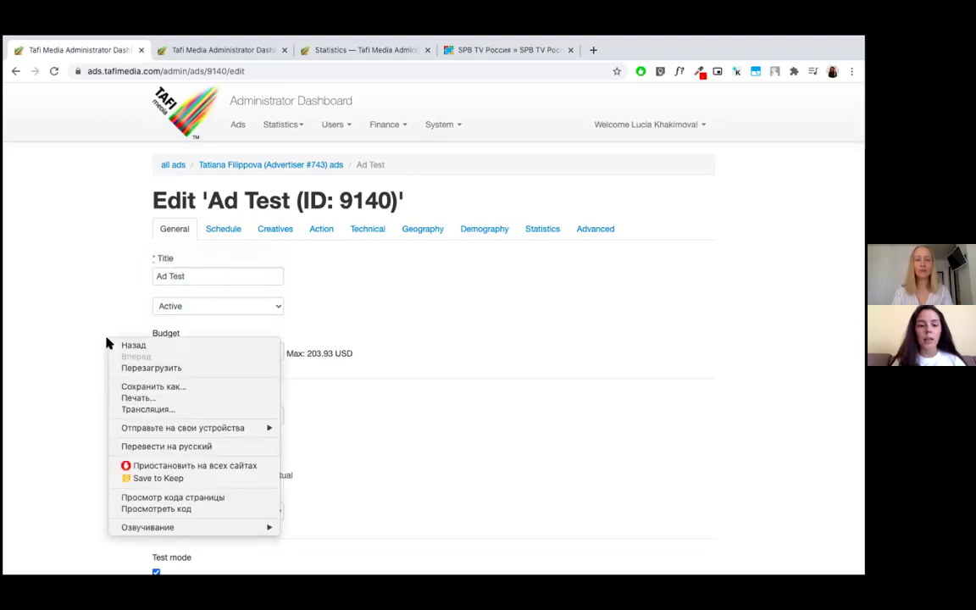
pyautogui.press('Escape')
# Step: Review the ad's budget, its maximum, the bid in USD and the available payment schemes
pyautogui.scroll(-1, 99, 311)
pyautogui.scroll(-2, 99, 311)
pyautogui.click(194, 257)
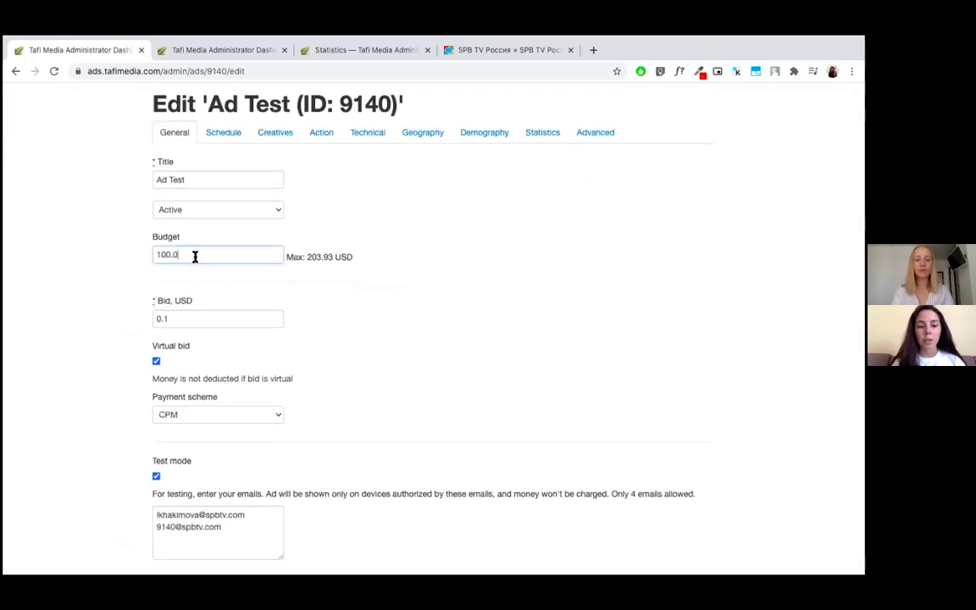
pyautogui.tripleClick(337, 256)
pyautogui.click(337, 256)
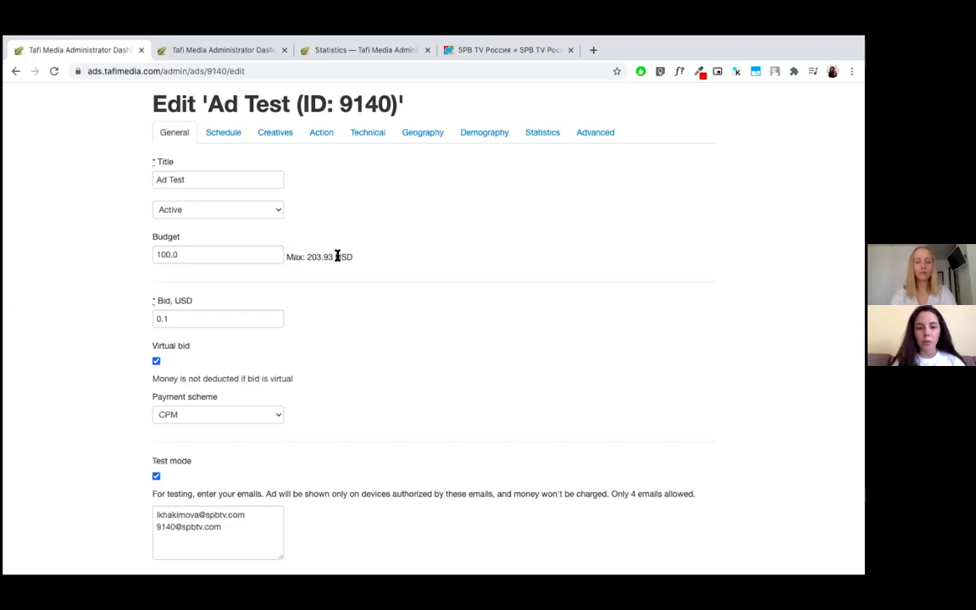
pyautogui.doubleClick(209, 317)
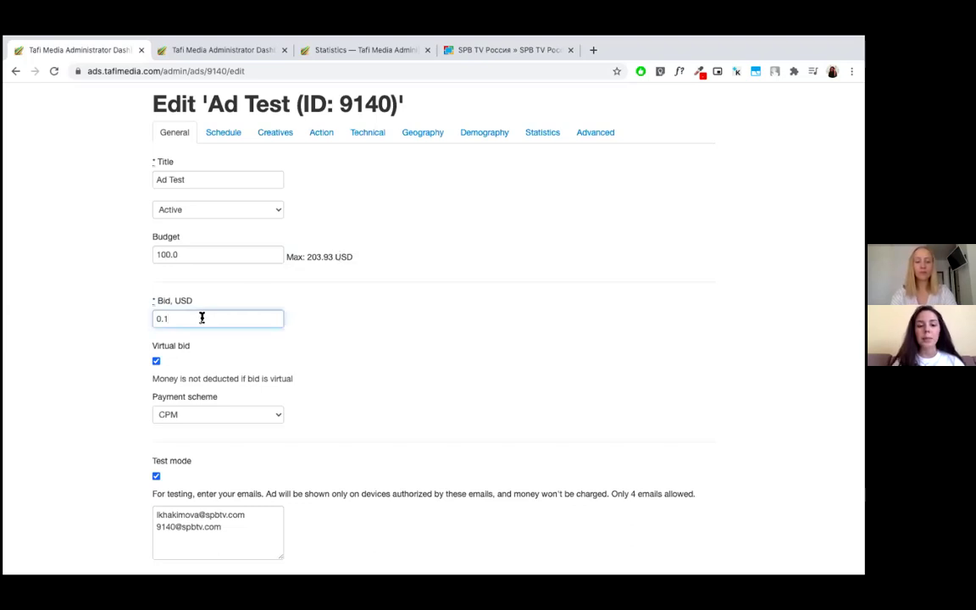
pyautogui.click(201, 318)
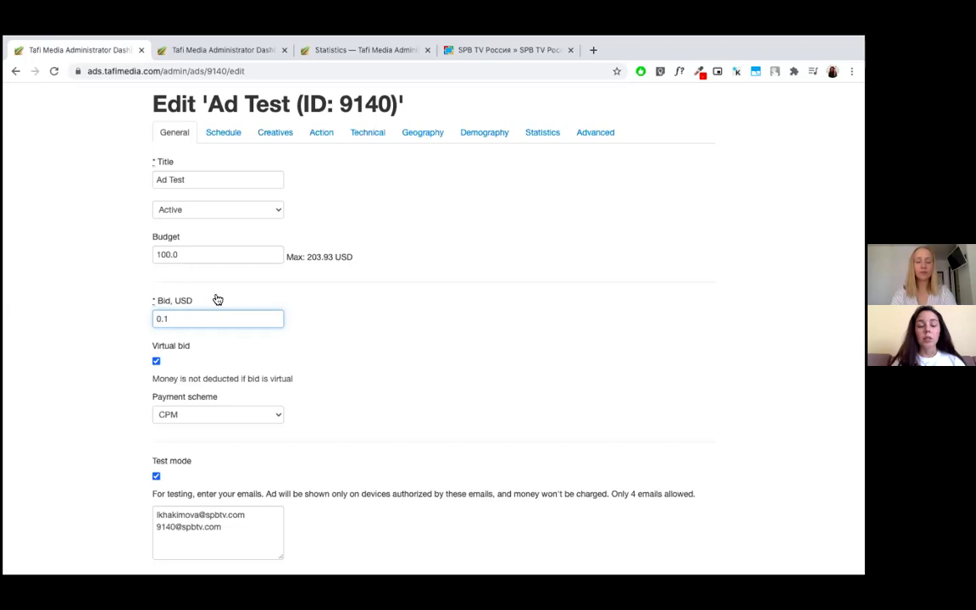
pyautogui.doubleClick(192, 313)
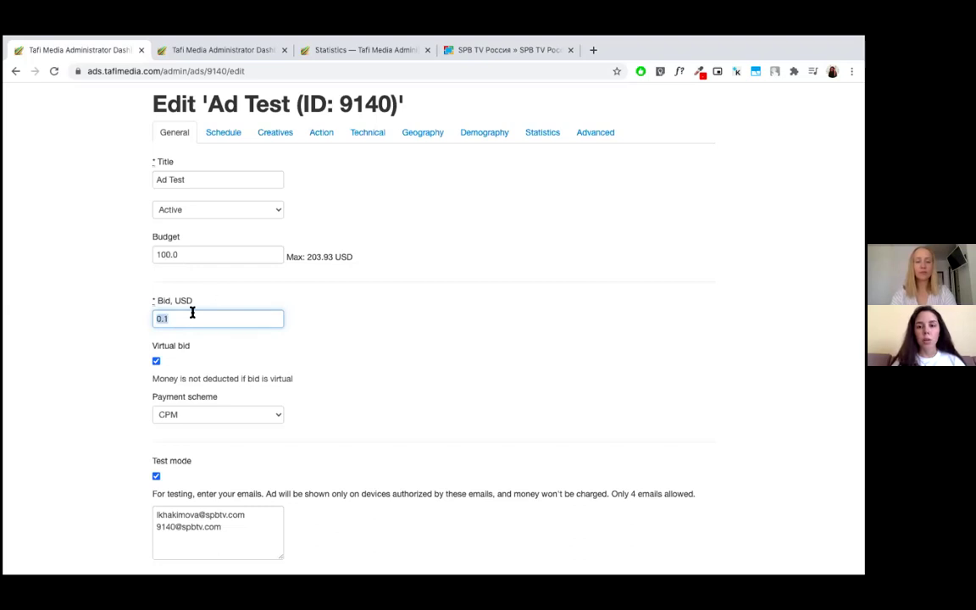
pyautogui.click(77, 341)
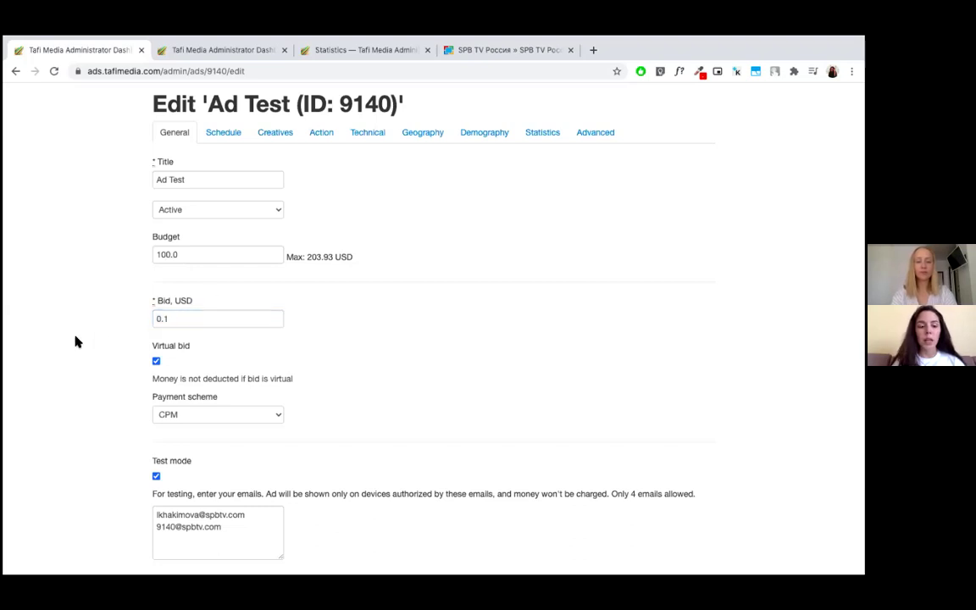
pyautogui.click(209, 421)
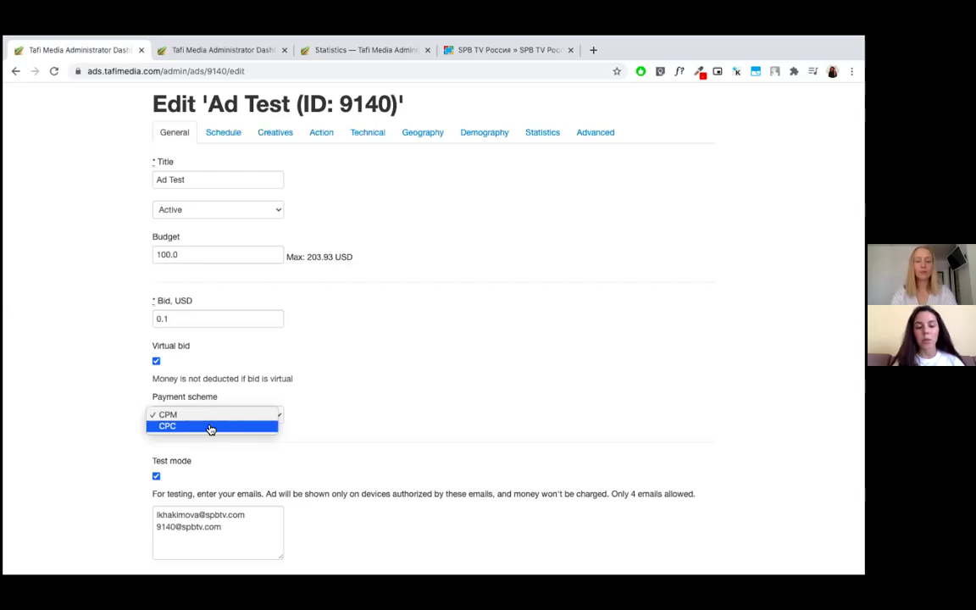
pyautogui.click(106, 418)
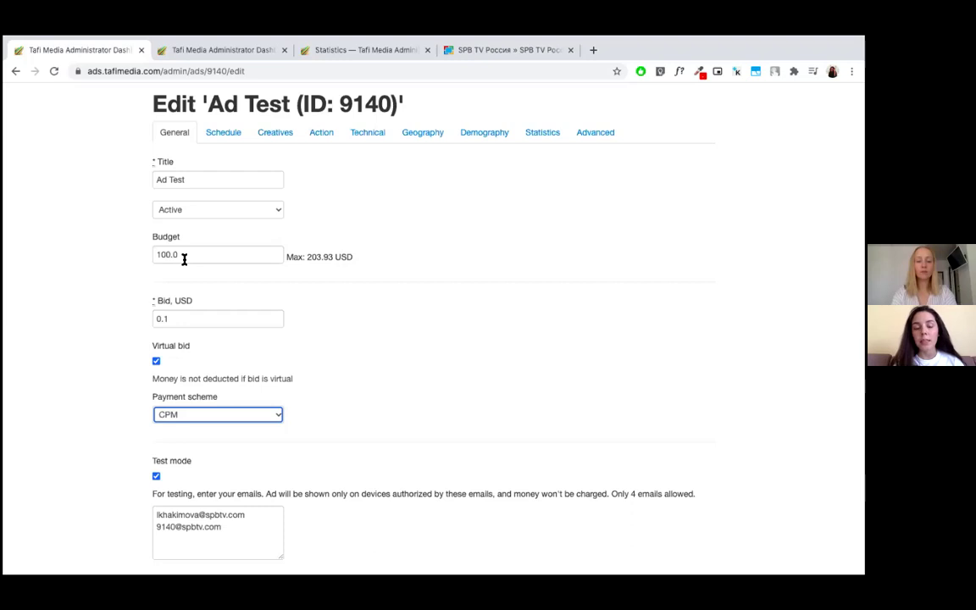
# Step: Turn off the virtual bid option so that money is deducted for the ad's bid
pyautogui.click(174, 325)
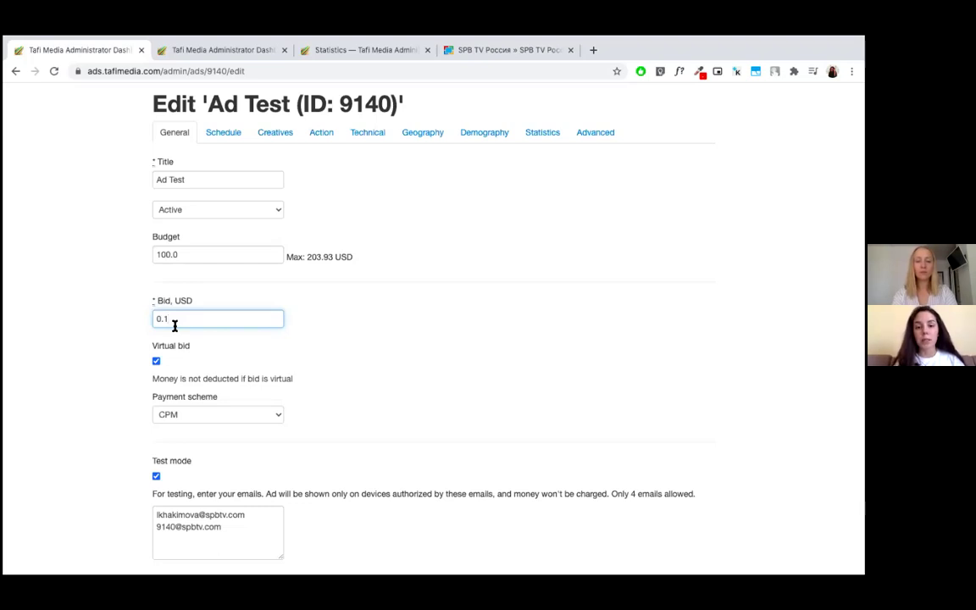
pyautogui.click(155, 362)
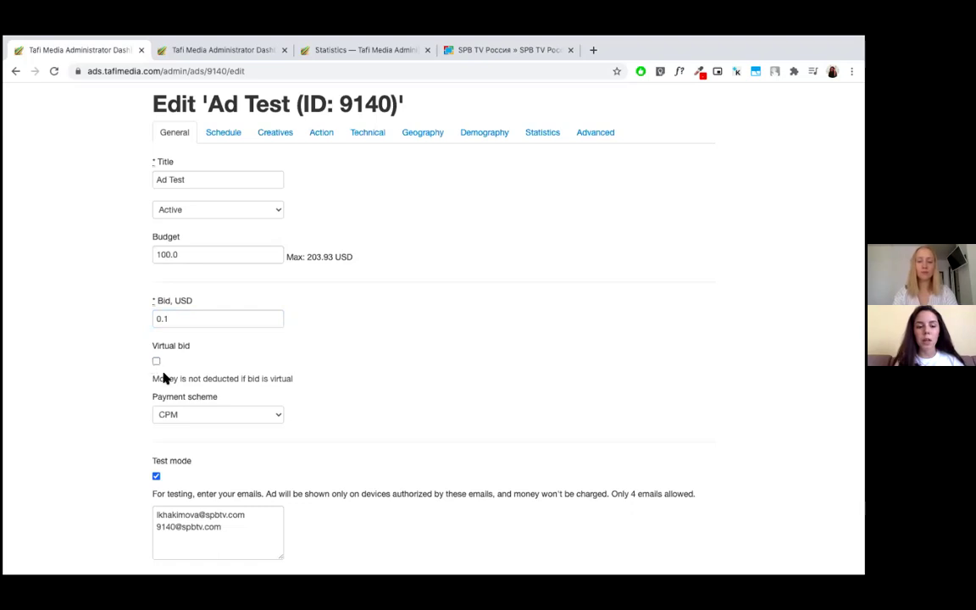
# Step: Examine the test mode setting and its list of authorized test e-mails
pyautogui.scroll(-3, 131, 370)
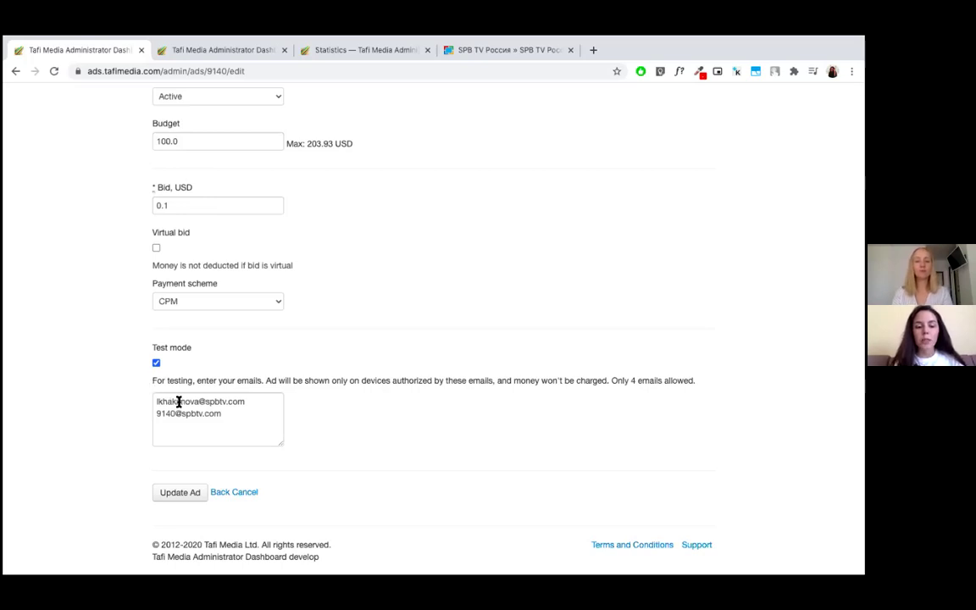
pyautogui.tripleClick(233, 412)
pyautogui.click(233, 414)
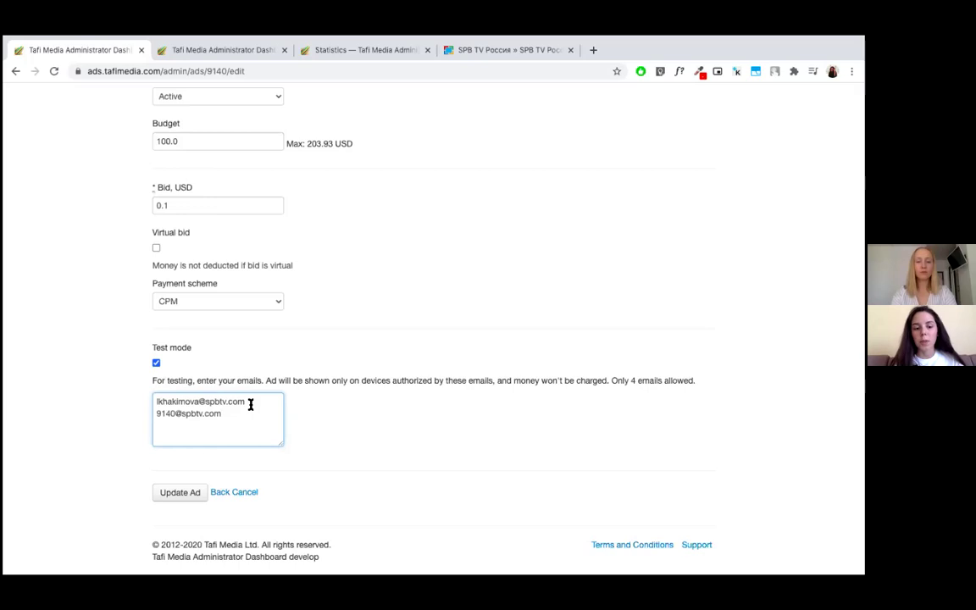
pyautogui.tripleClick(249, 401)
pyautogui.click(270, 403)
# Step: Open the ad's schedule settings and review the start and end dates and the weekday-hour grid
pyautogui.scroll(5, 270, 403)
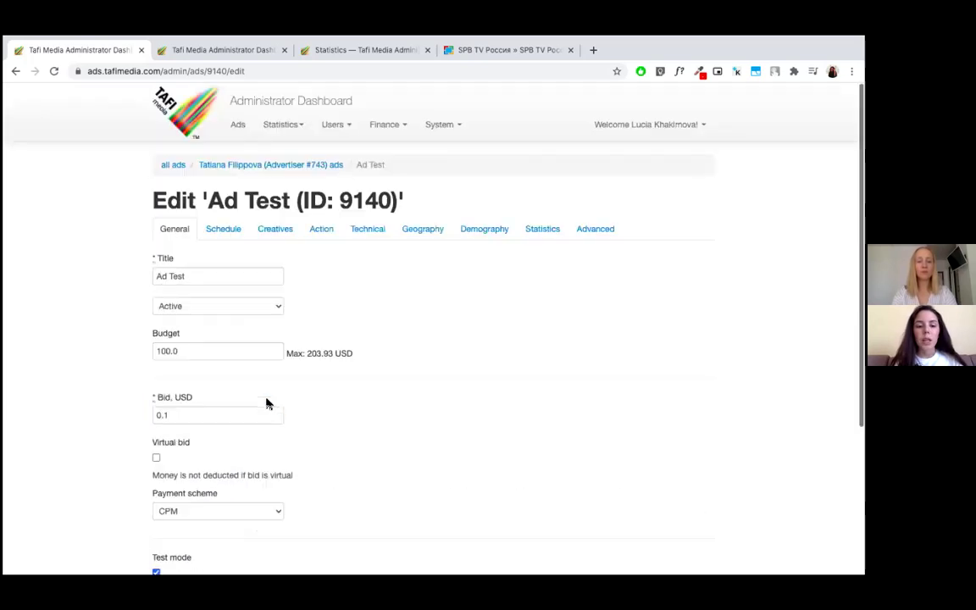
pyautogui.click(229, 230)
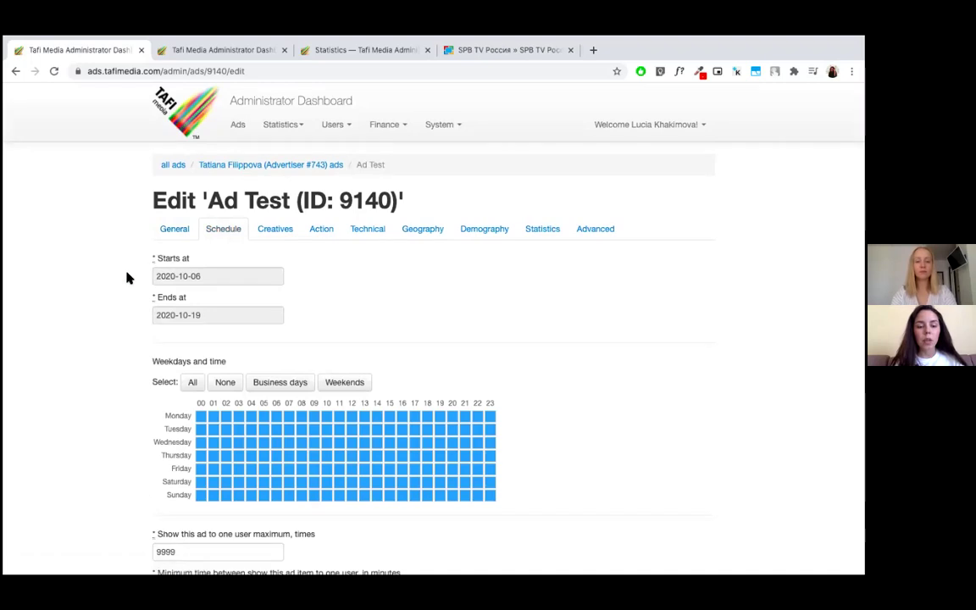
pyautogui.scroll(-1, 127, 278)
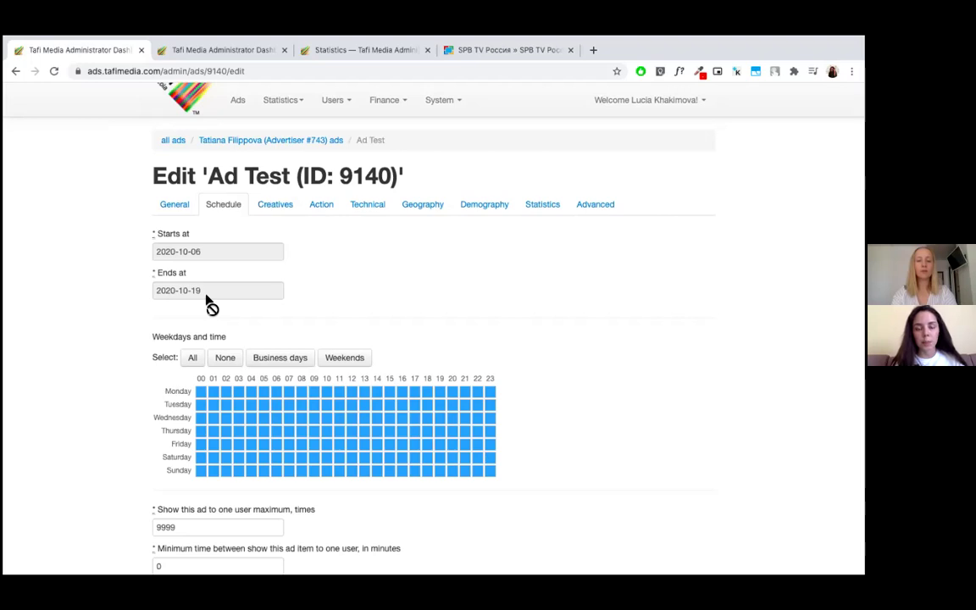
pyautogui.scroll(-3, 210, 303)
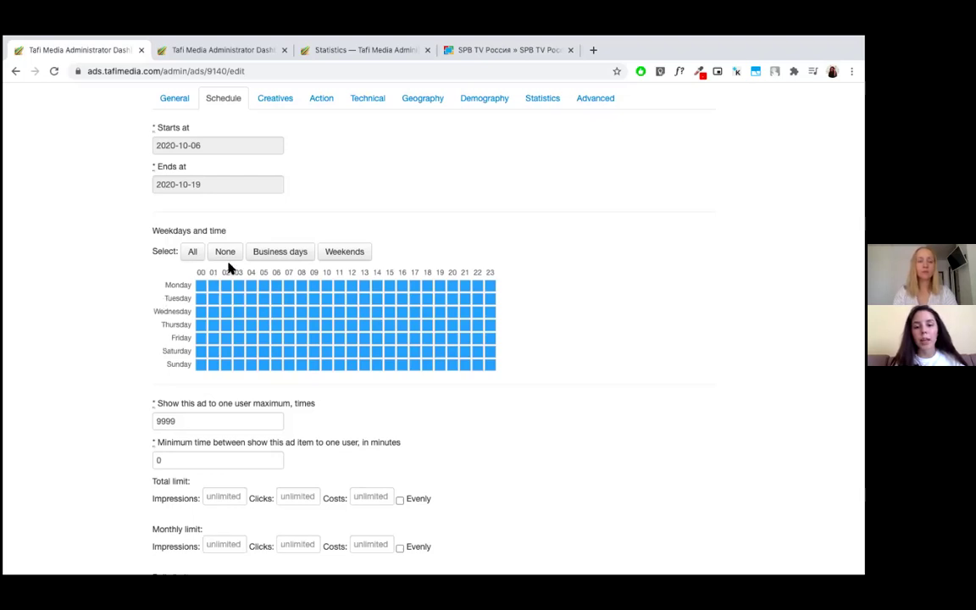
# Step: Clear all display hours in the weekly grid and select hours 19 to 22 on Monday and Tuesday
pyautogui.click(203, 285)
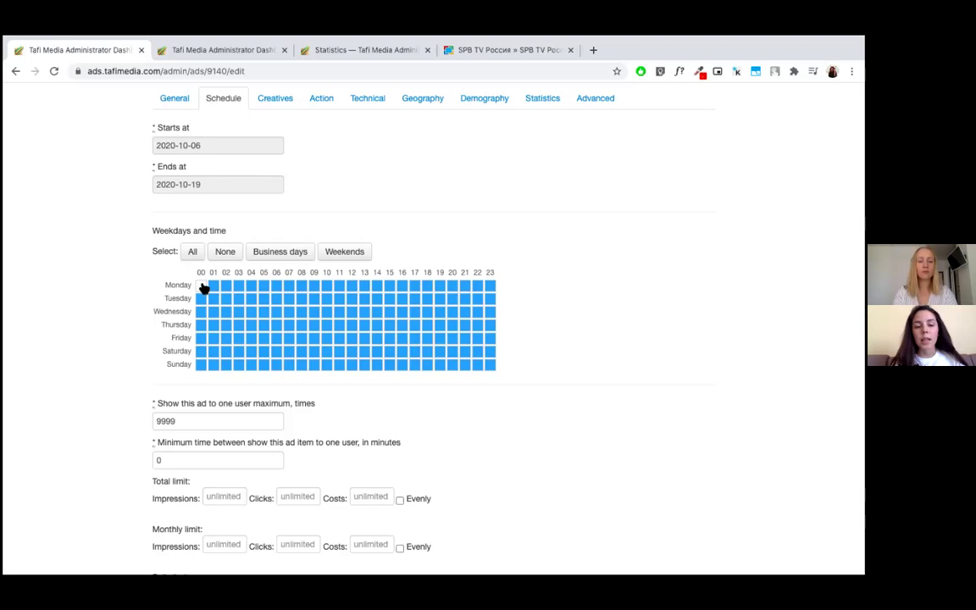
pyautogui.click(203, 287)
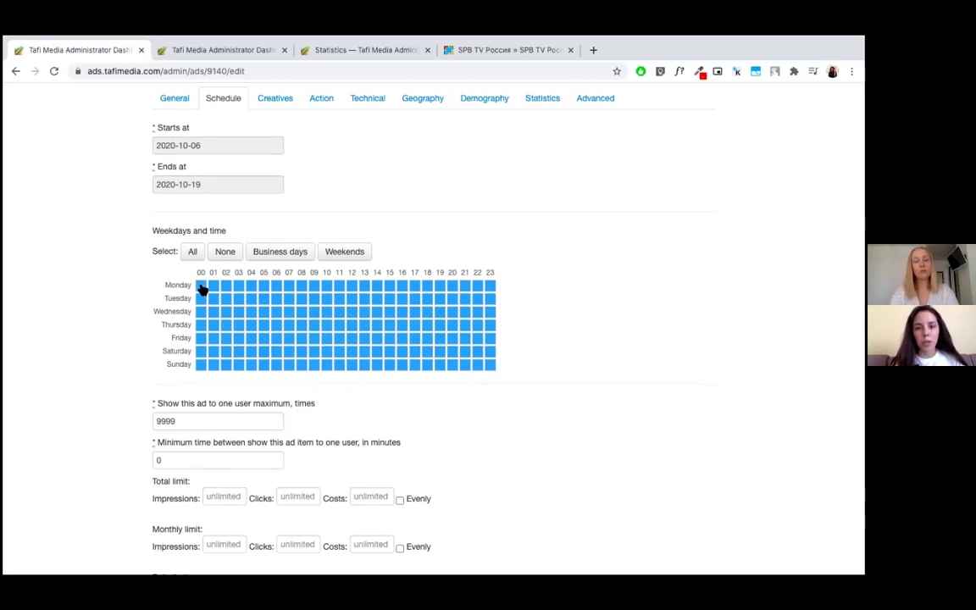
pyautogui.click(192, 252)
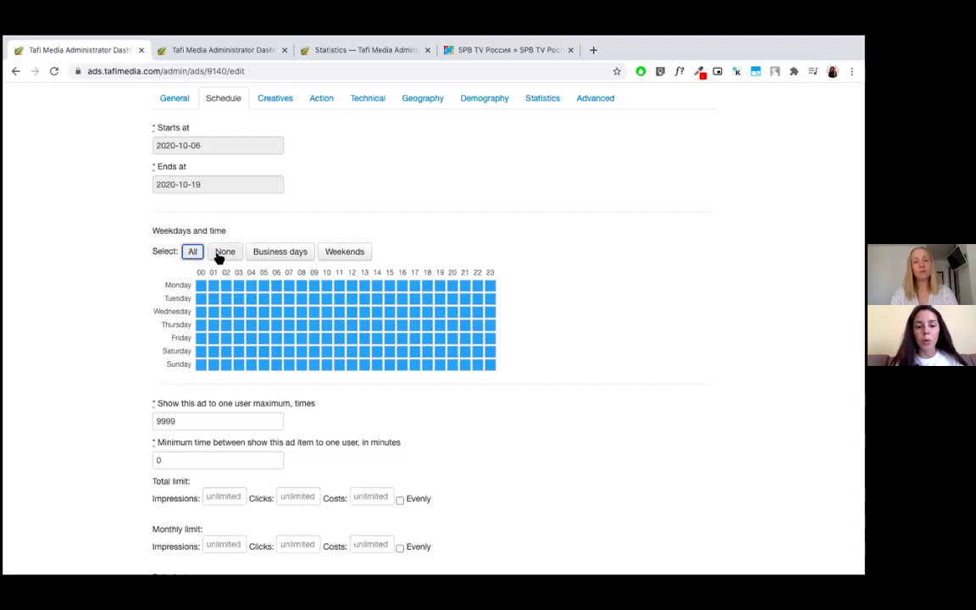
pyautogui.click(219, 253)
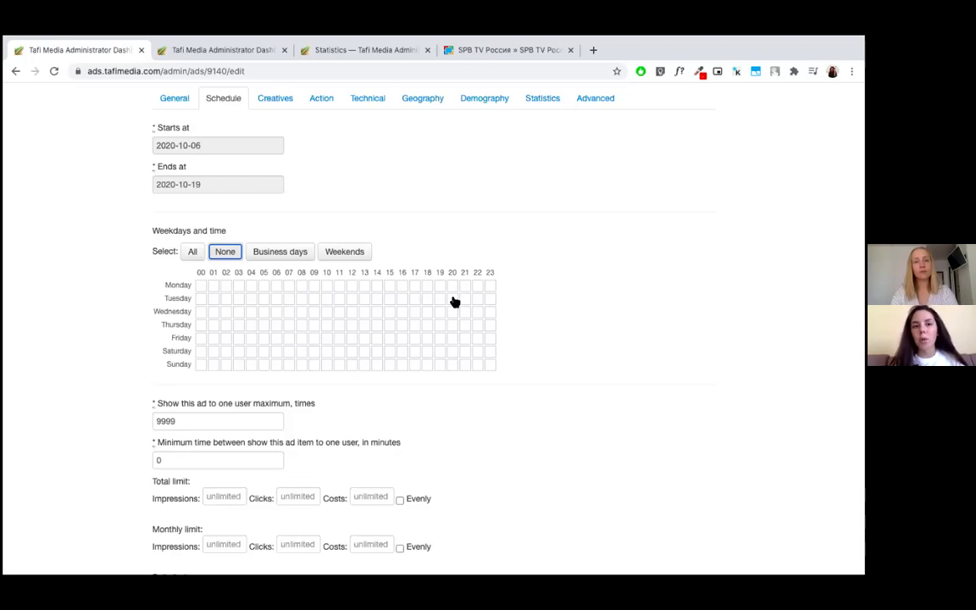
pyautogui.moveTo(434, 293)
pyautogui.mouseDown()
pyautogui.moveTo(477, 290)
pyautogui.moveTo(470, 303)
pyautogui.moveTo(442, 307)
pyautogui.mouseUp()
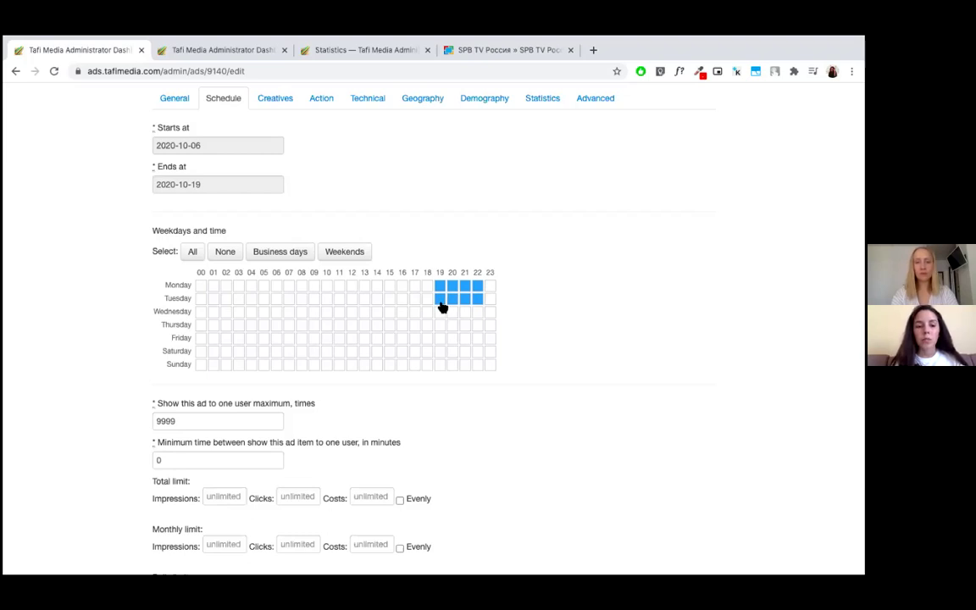
# Step: Try a weekends-only schedule without hours 00 and 01 on Saturday and Sunday, and reselect all days and hours
pyautogui.click(303, 254)
pyautogui.click(362, 256)
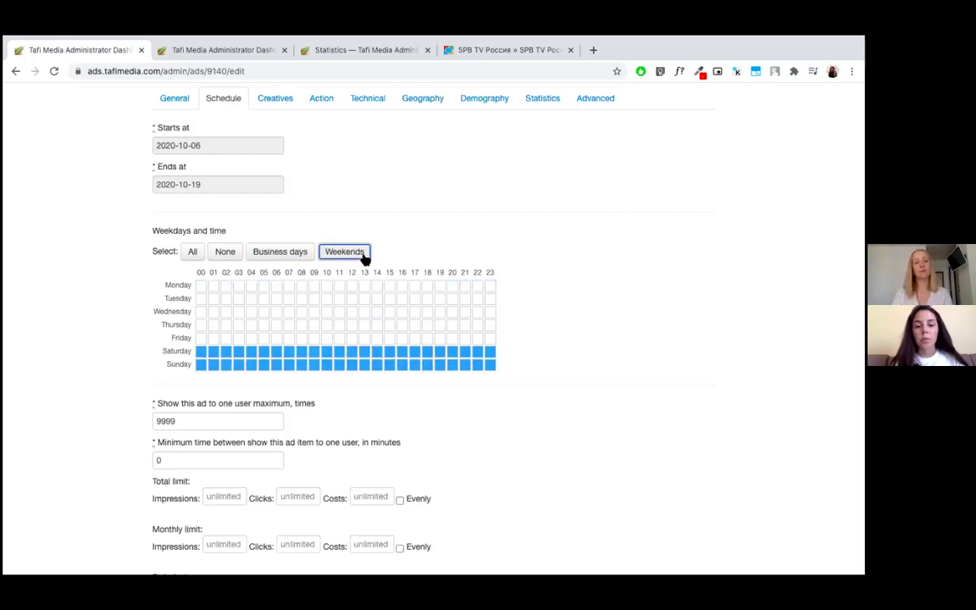
pyautogui.click(203, 355)
pyautogui.click(202, 365)
pyautogui.click(213, 365)
pyautogui.click(219, 351)
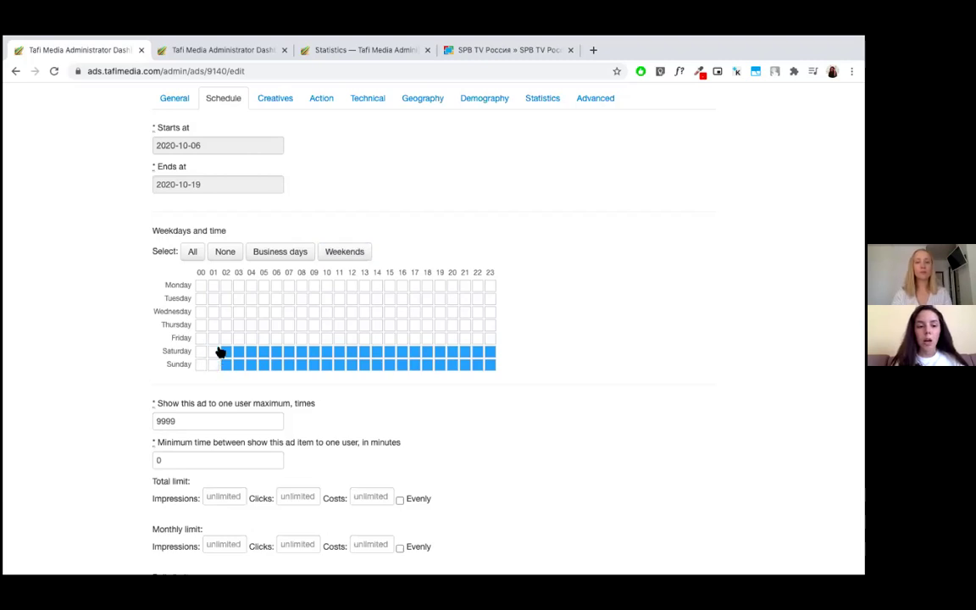
pyautogui.click(192, 253)
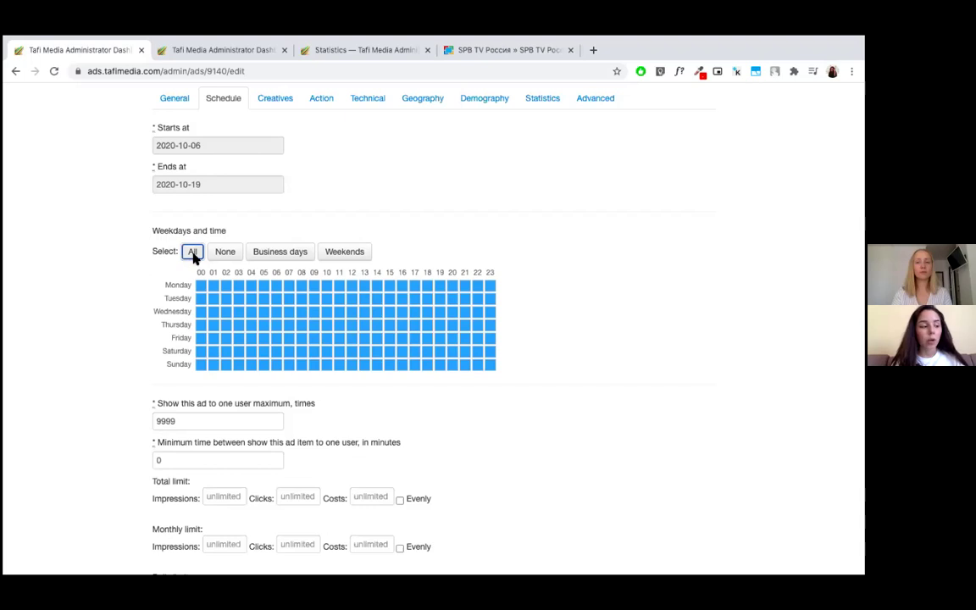
# Step: Limit the ad to 10 shows per user with a minimum of 5 minutes between shows
pyautogui.scroll(-3, 124, 349)
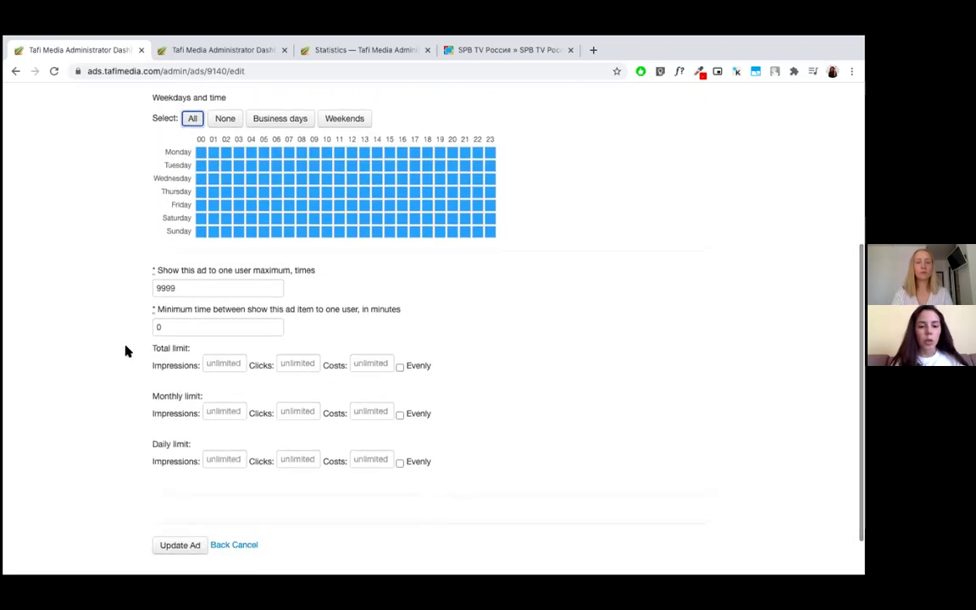
pyautogui.doubleClick(203, 285)
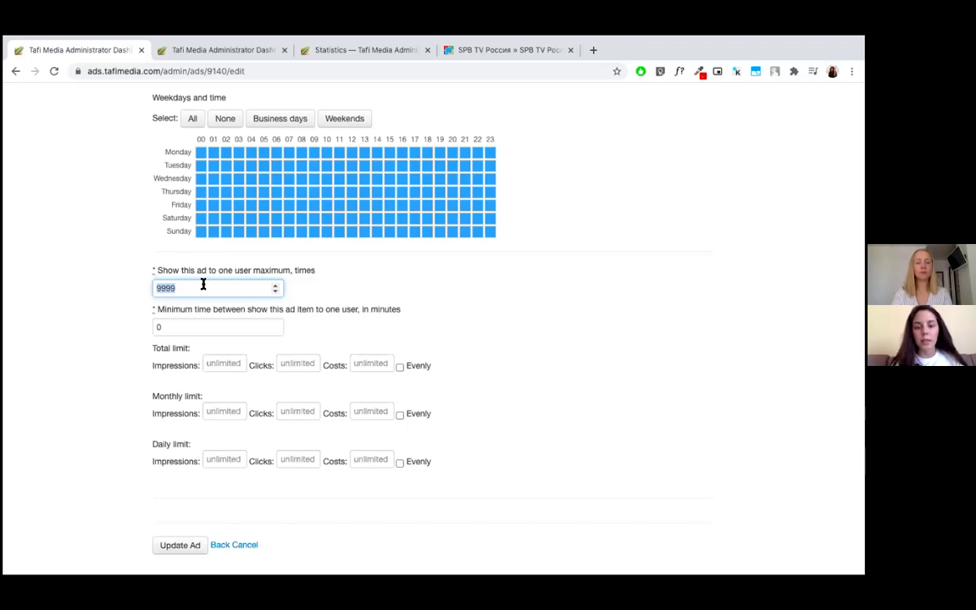
pyautogui.write('10')
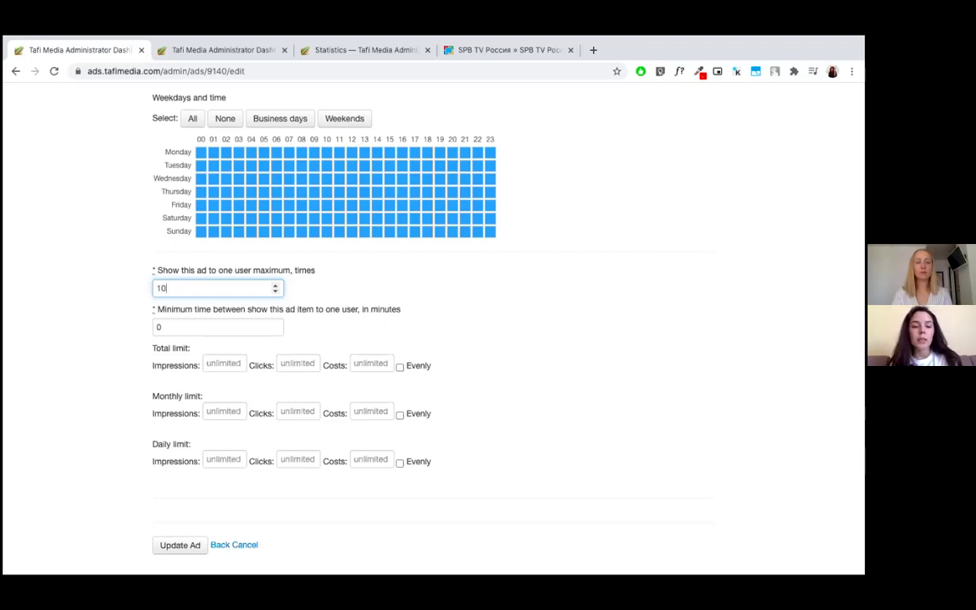
pyautogui.click(186, 323)
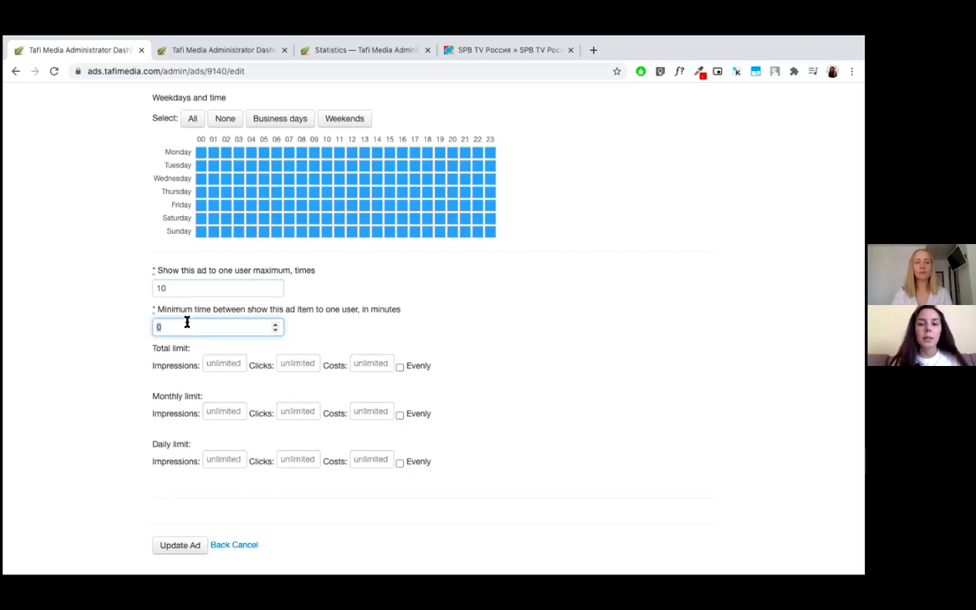
pyautogui.write('5')
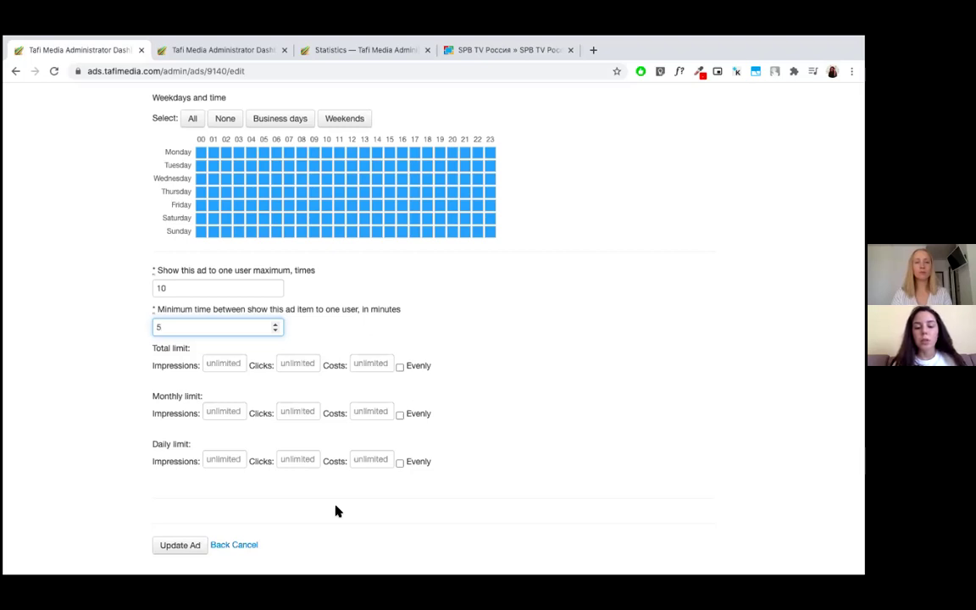
# Step: Examine the daily cost limit setting in the ad's schedule
pyautogui.click(372, 465)
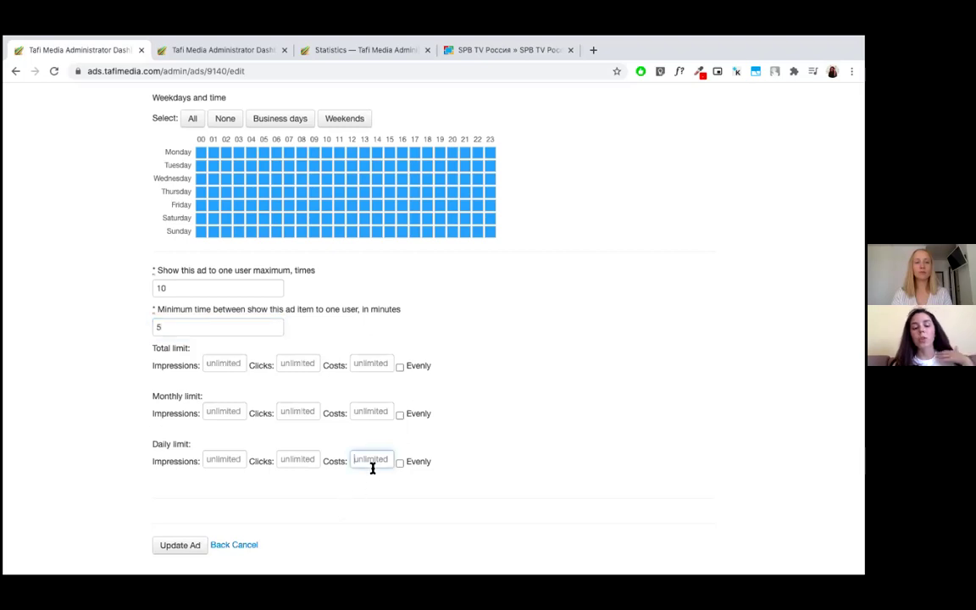
pyautogui.click(291, 484)
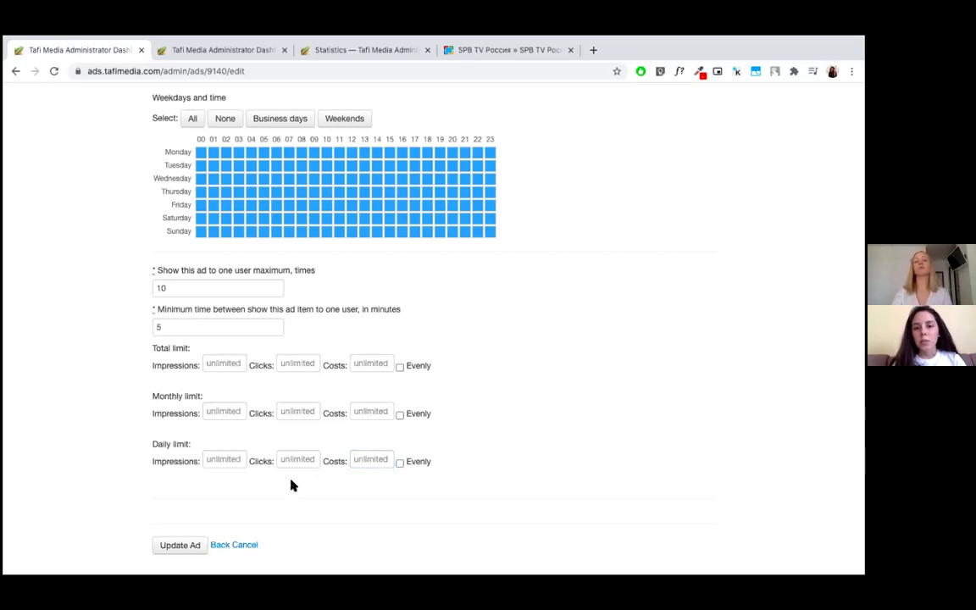
pyautogui.scroll(1, 291, 484)
pyautogui.scroll(3, 292, 484)
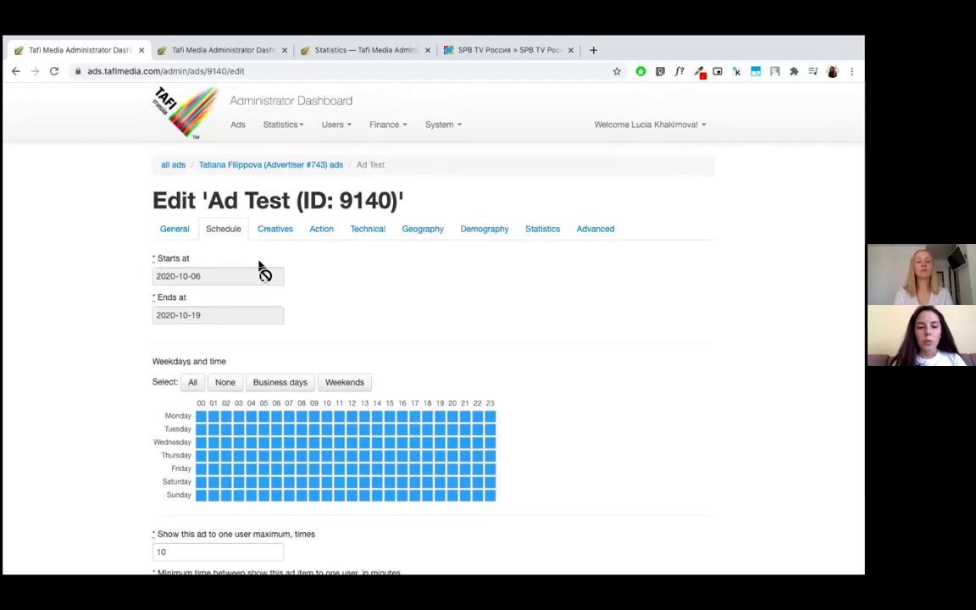
# Step: Examine the content type and the uploaded images among the creatives of the 'Ad Test' ad
pyautogui.click(264, 227)
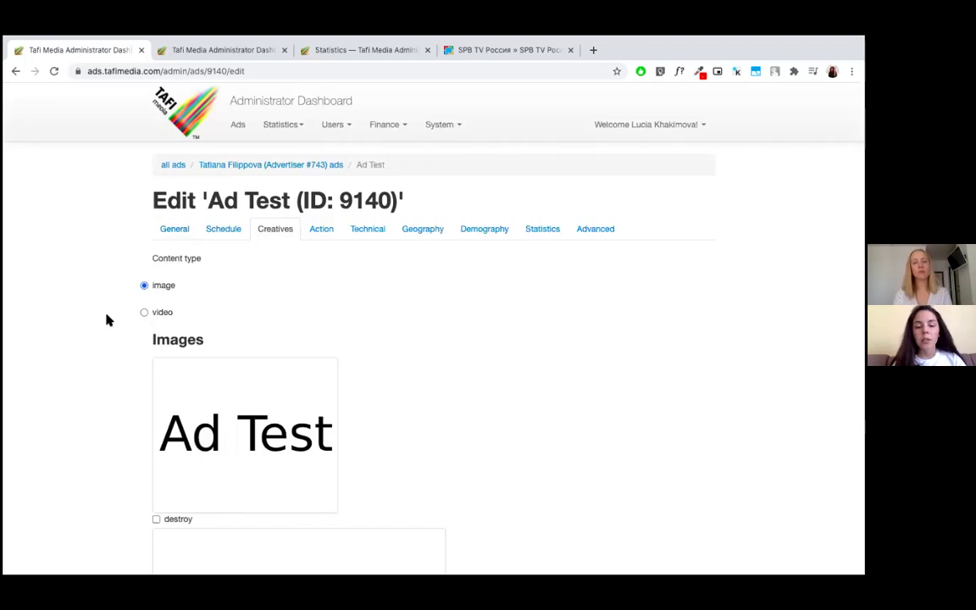
pyautogui.scroll(-3, 9, 457)
pyautogui.scroll(-2, 8, 457)
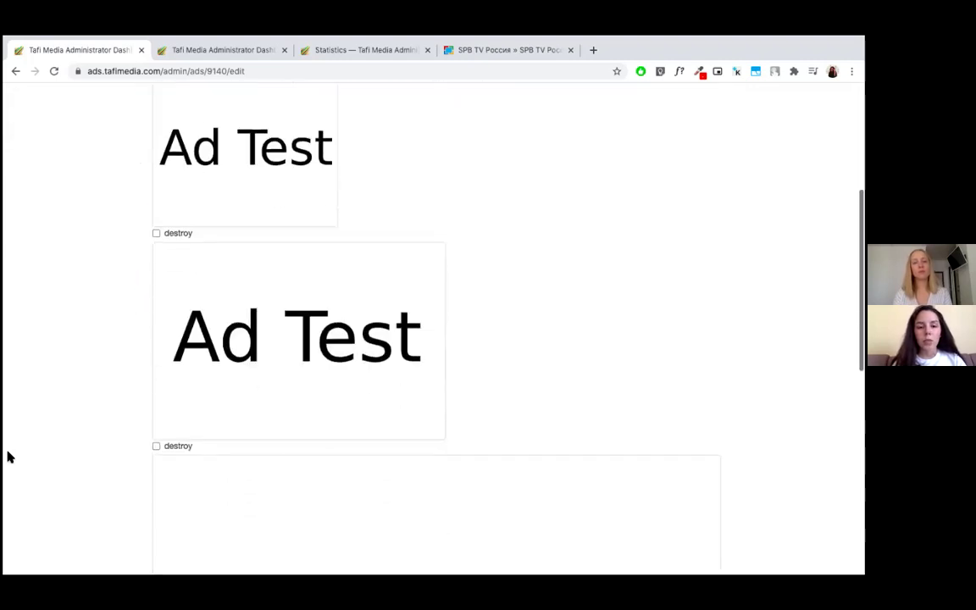
pyautogui.scroll(-4, 9, 457)
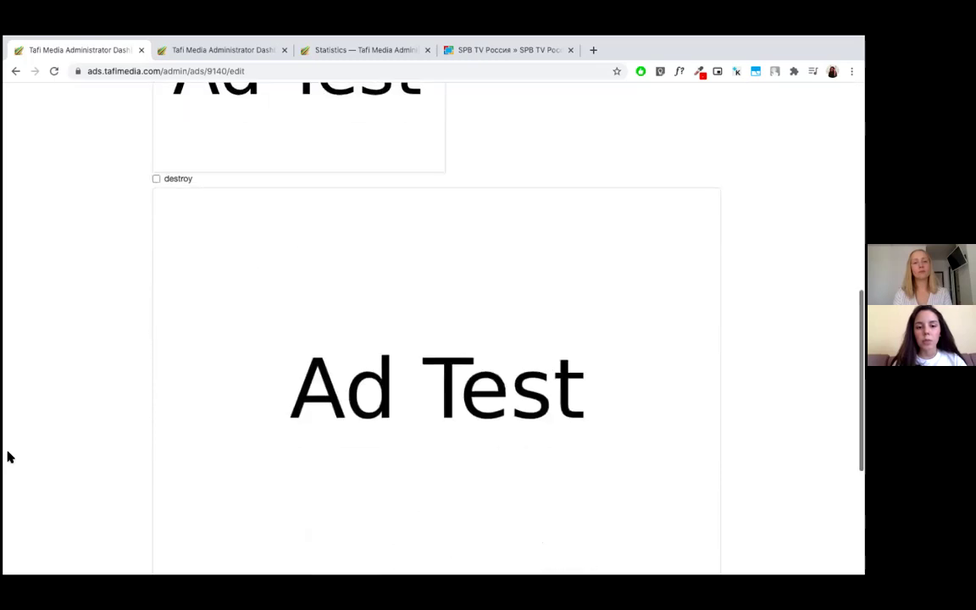
pyautogui.scroll(-3, 8, 457)
pyautogui.scroll(12, 9, 457)
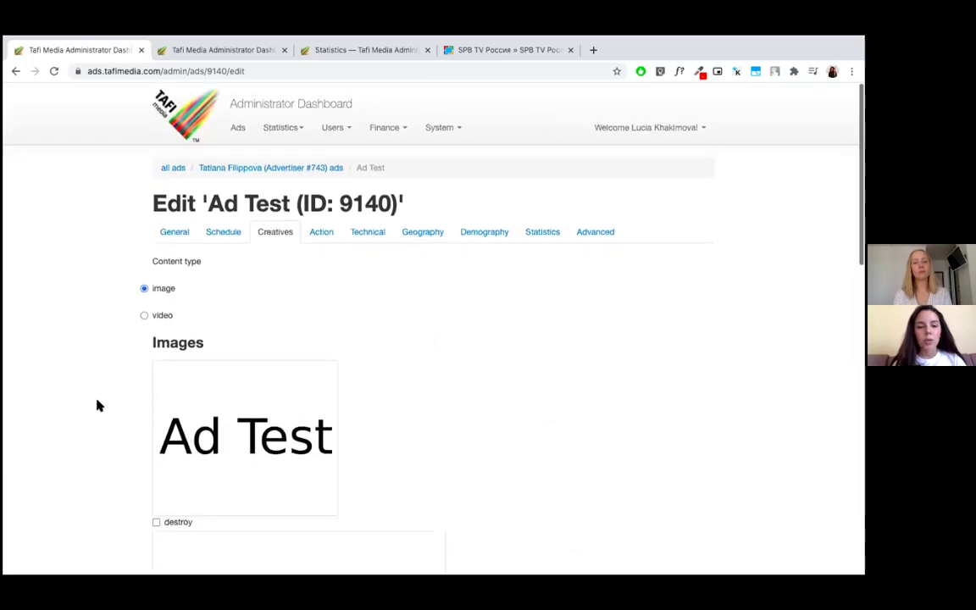
pyautogui.scroll(-1, 127, 349)
pyautogui.scroll(1, 129, 353)
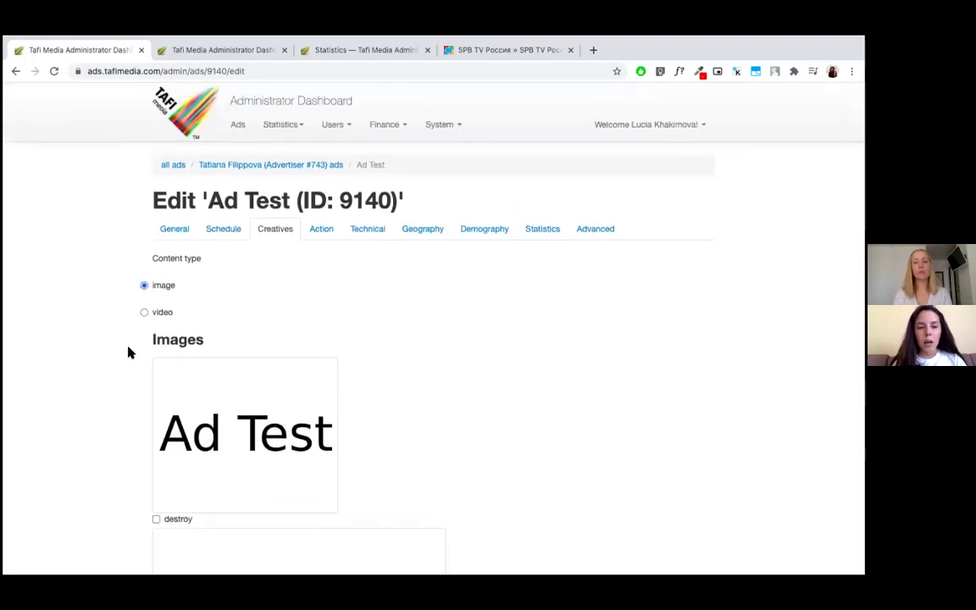
# Step: Switch to the other open ad (9138) and briefly play its uploaded video, pausing it again
pyautogui.click(222, 54)
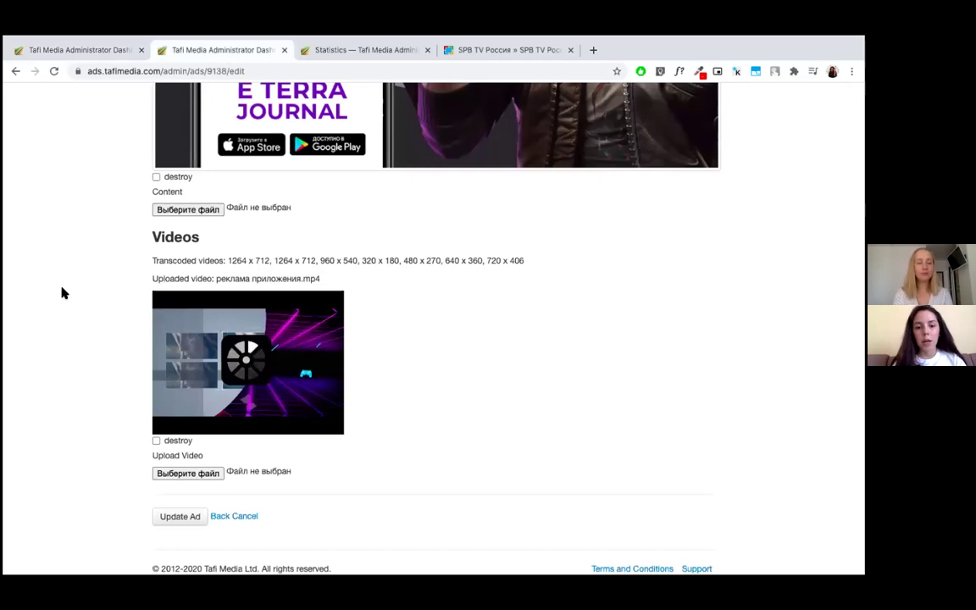
pyautogui.moveTo(167, 353)
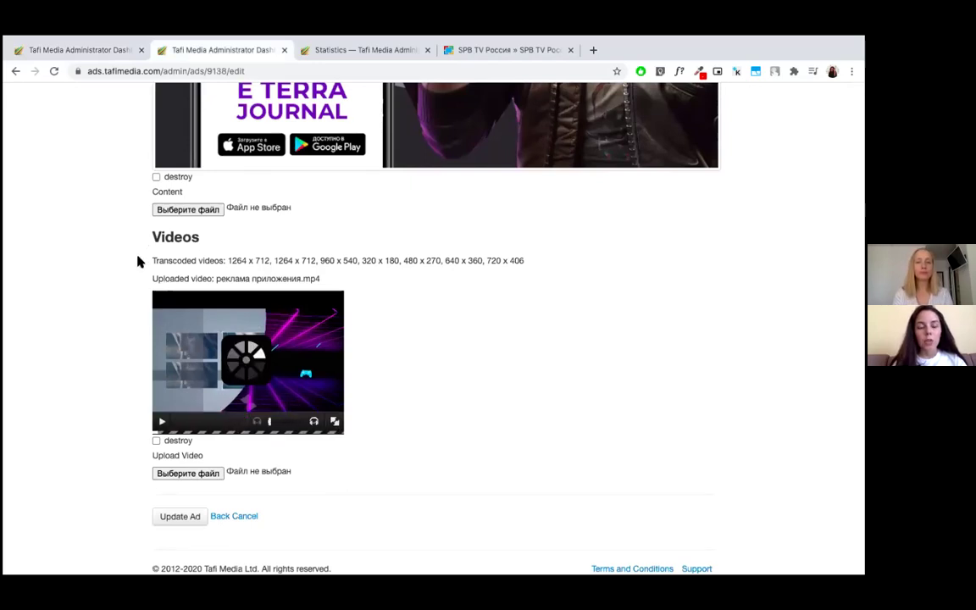
pyautogui.click(161, 421)
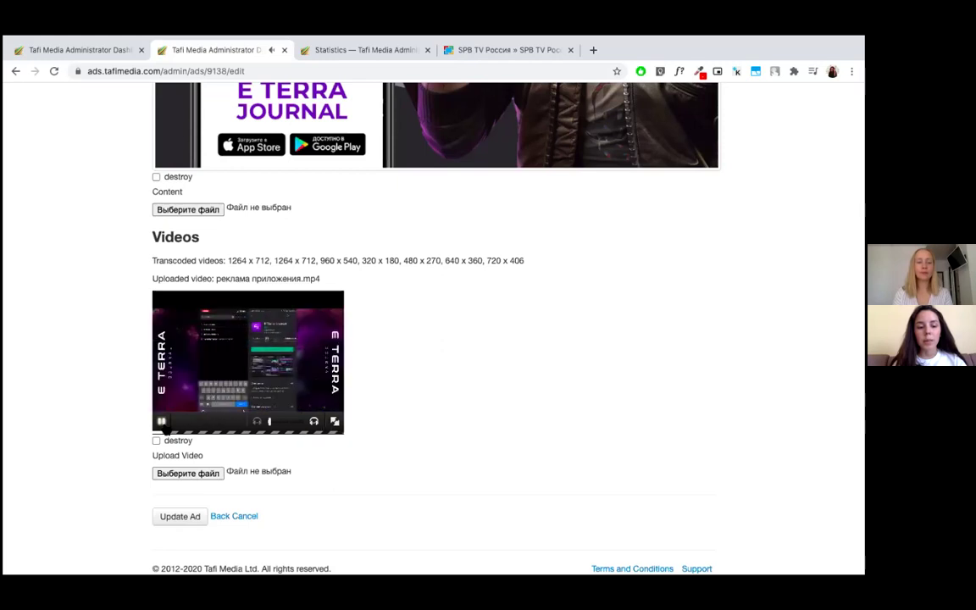
pyautogui.click(161, 421)
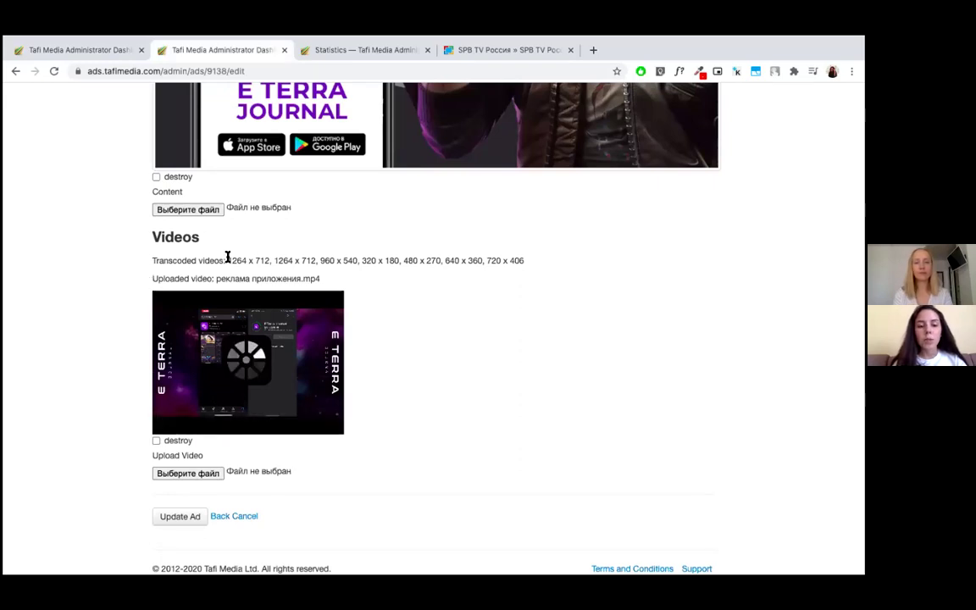
# Step: Examine the sizes of the other ad's transcoded videos and return to the 'Ad Test' ad
pyautogui.moveTo(227, 256); pyautogui.dragTo(526, 263)
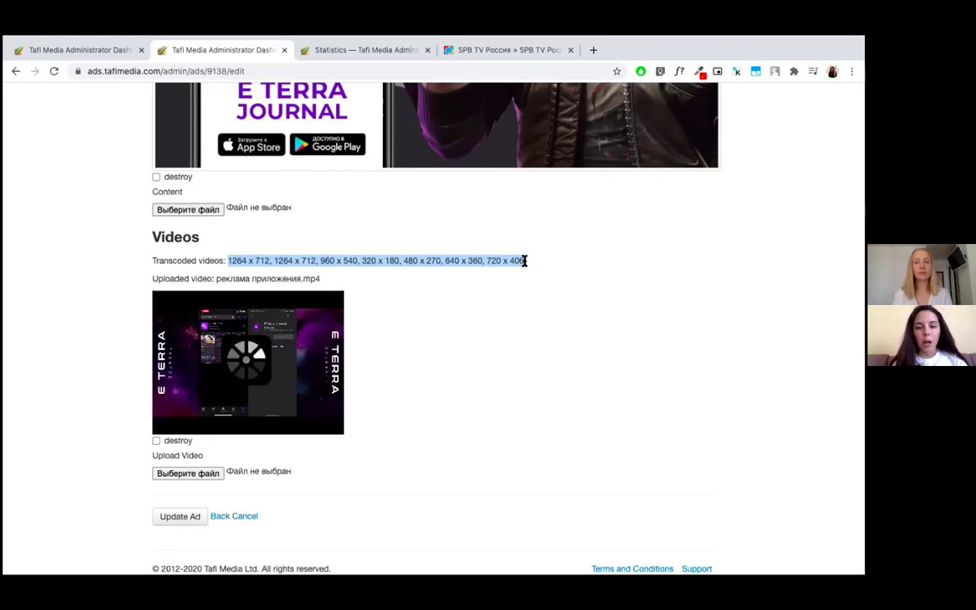
pyautogui.click(503, 267)
pyautogui.click(109, 51)
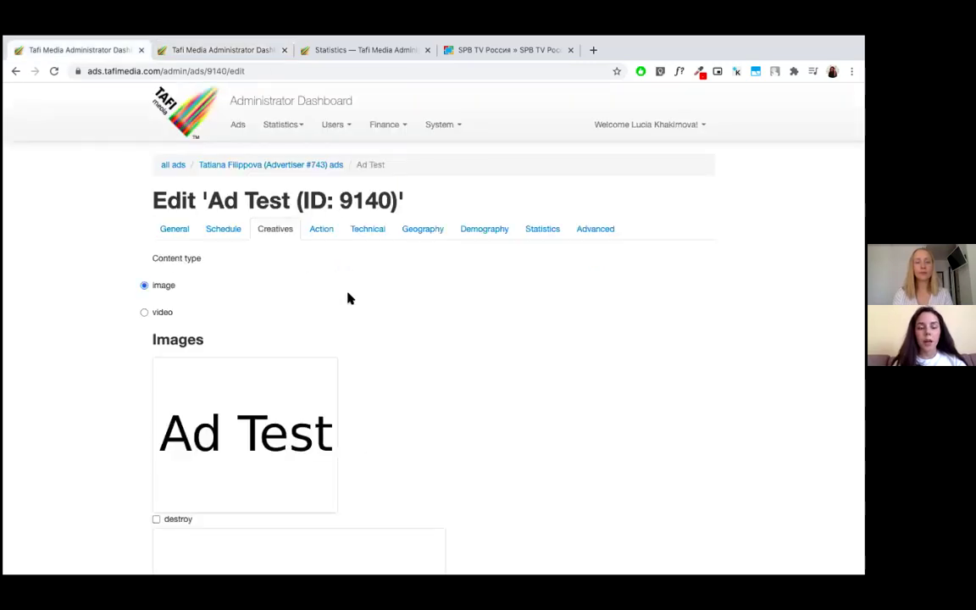
# Step: Review the ad's available action types, keep link selected, and examine the link's URL and browser options
pyautogui.click(326, 231)
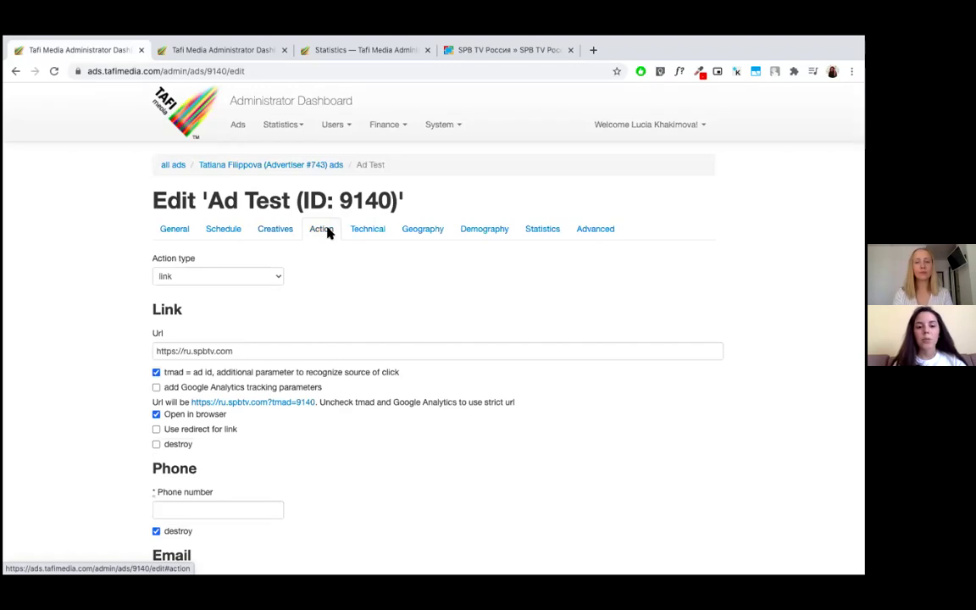
pyautogui.click(276, 280)
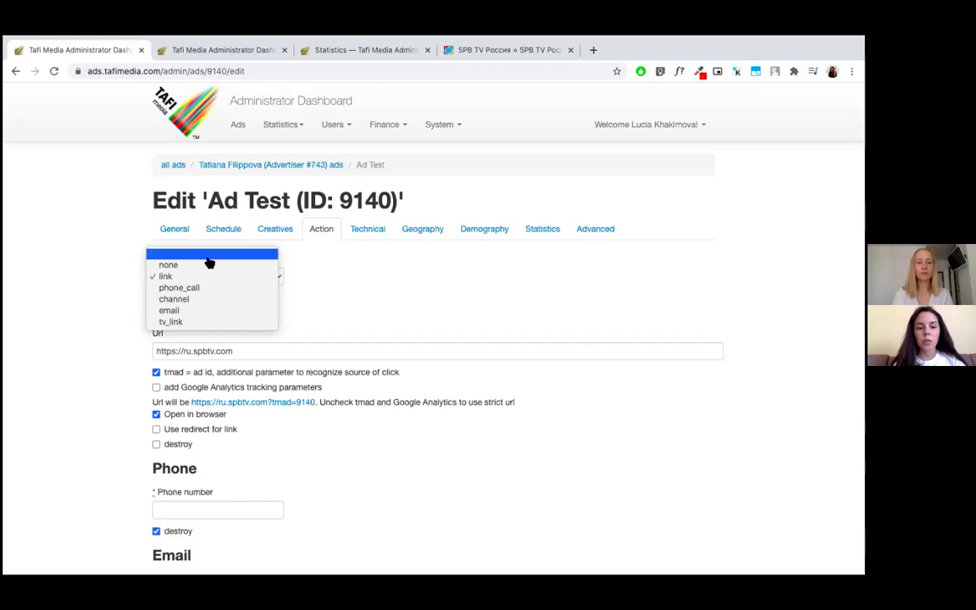
pyautogui.click(181, 277)
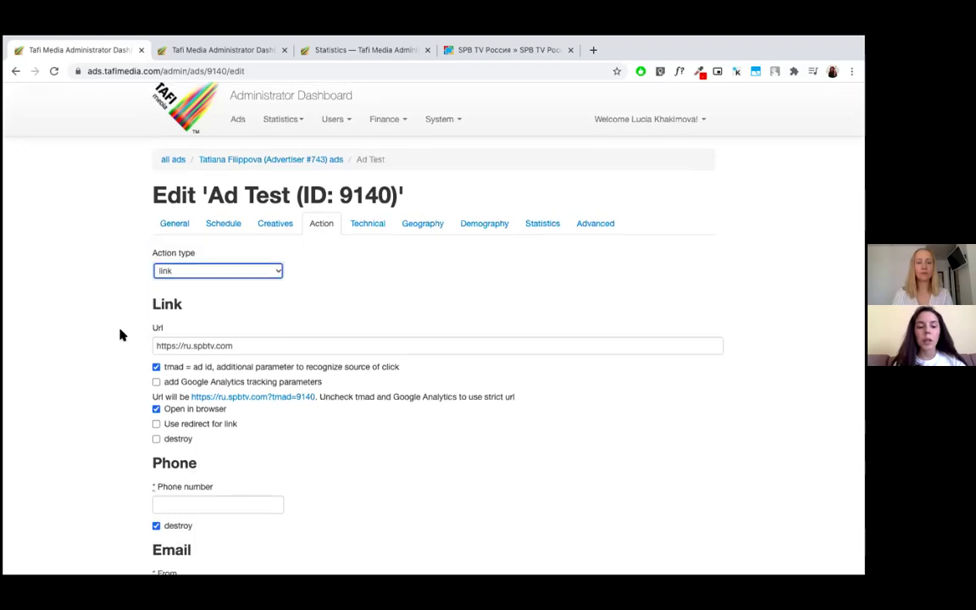
pyautogui.scroll(-3, 119, 333)
pyautogui.click(157, 299)
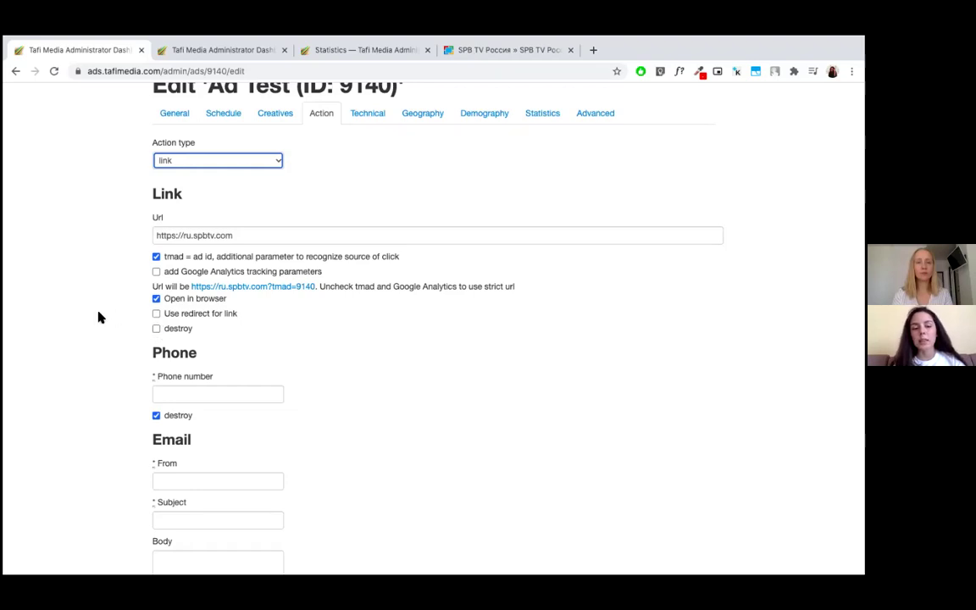
# Step: Examine the ad's phone, email, channel and TV link action settings, including the list of selectable channels
pyautogui.scroll(-2, 99, 317)
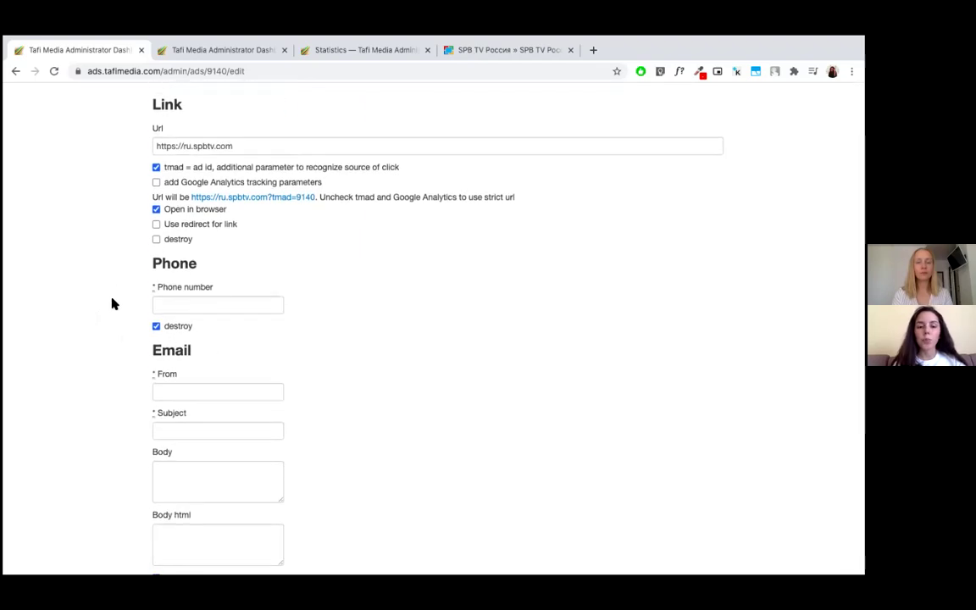
pyautogui.scroll(-3, 111, 302)
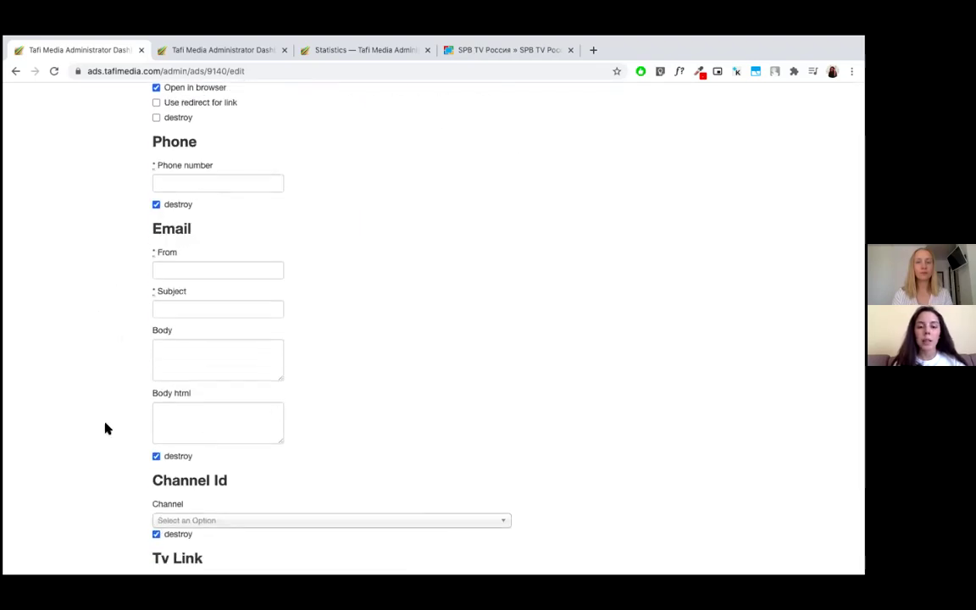
pyautogui.scroll(-4, 104, 427)
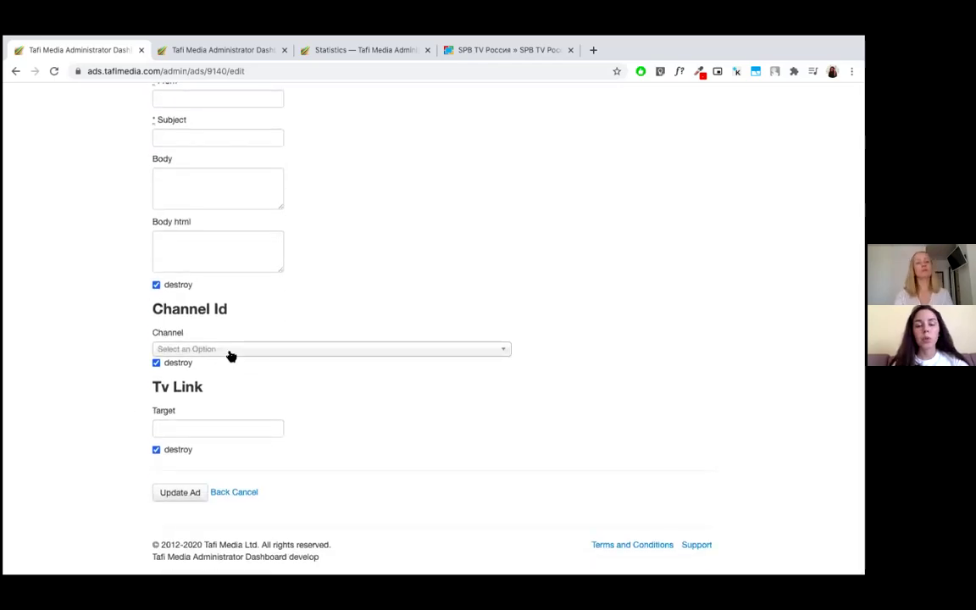
pyautogui.click(230, 351)
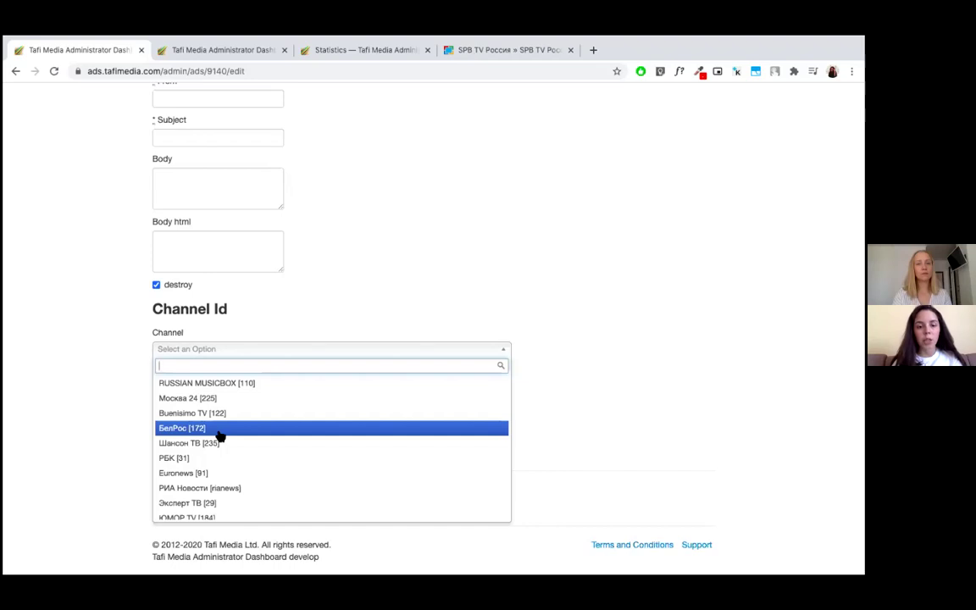
pyautogui.click(120, 414)
pyautogui.scroll(10, 120, 414)
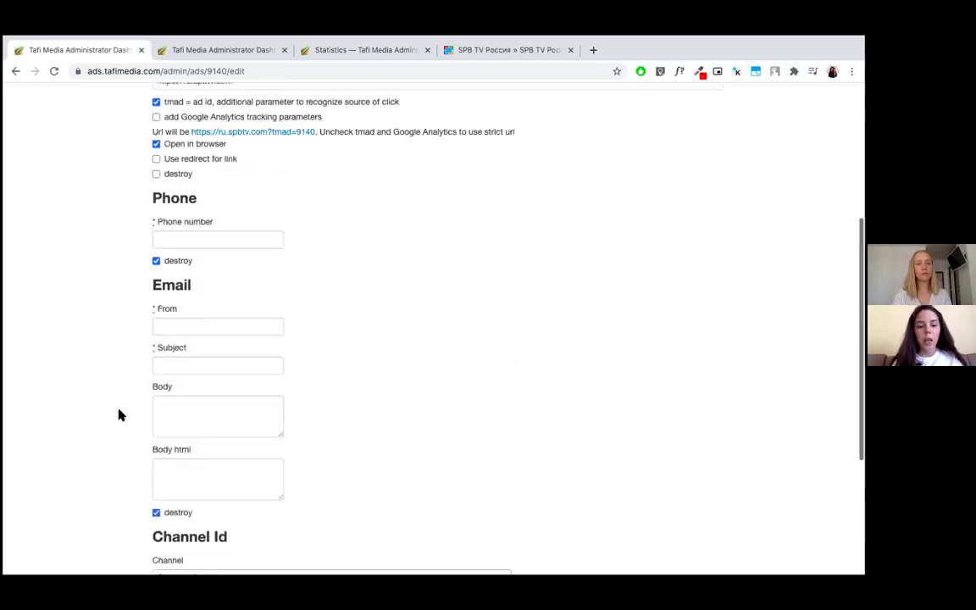
# Step: Examine the technical targeting options of the 'Ad Test' ad, from content categories to device type
pyautogui.click(369, 231)
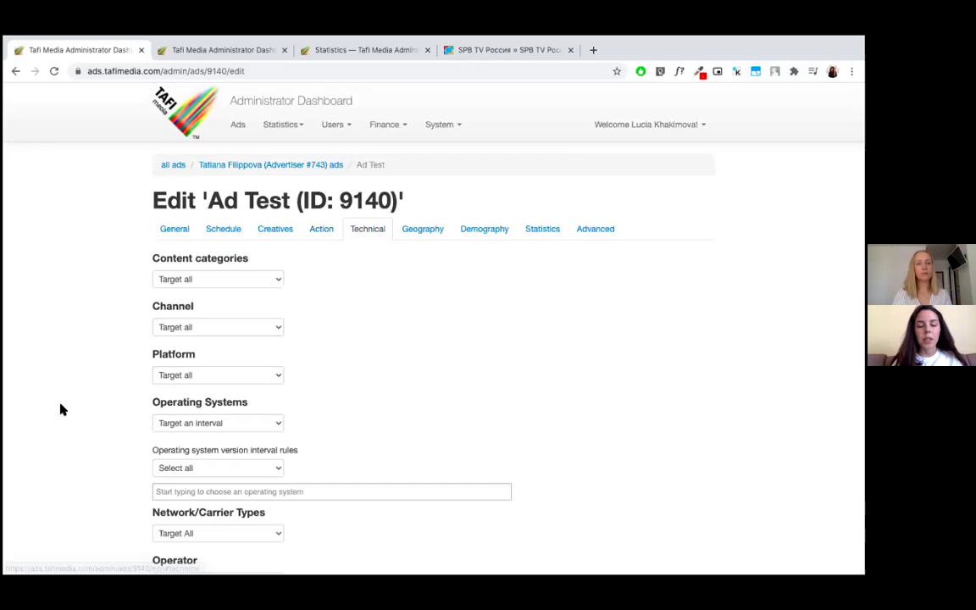
pyautogui.scroll(-1, 61, 409)
pyautogui.scroll(-1, 60, 410)
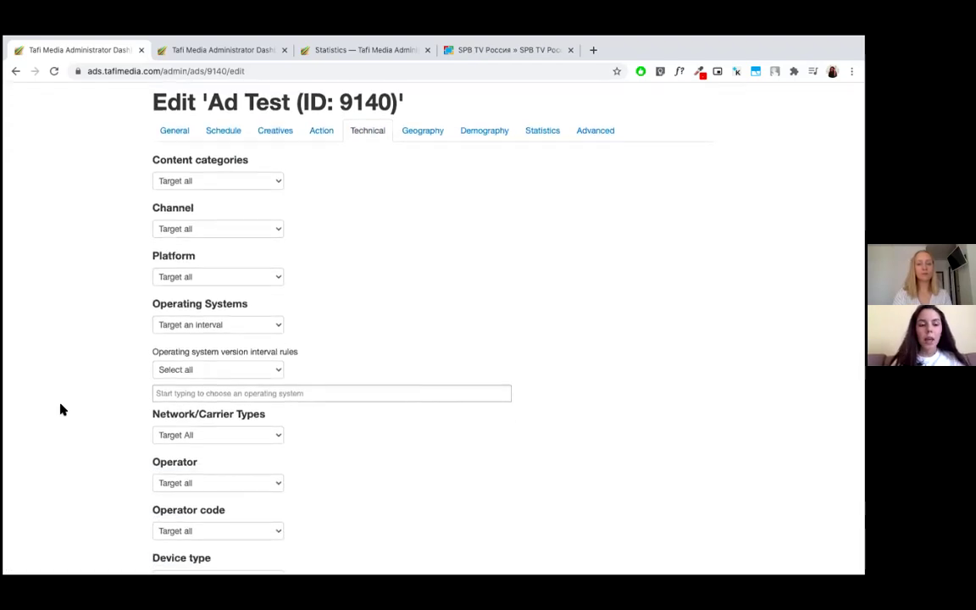
pyautogui.scroll(-1, 60, 409)
pyautogui.scroll(2, 60, 409)
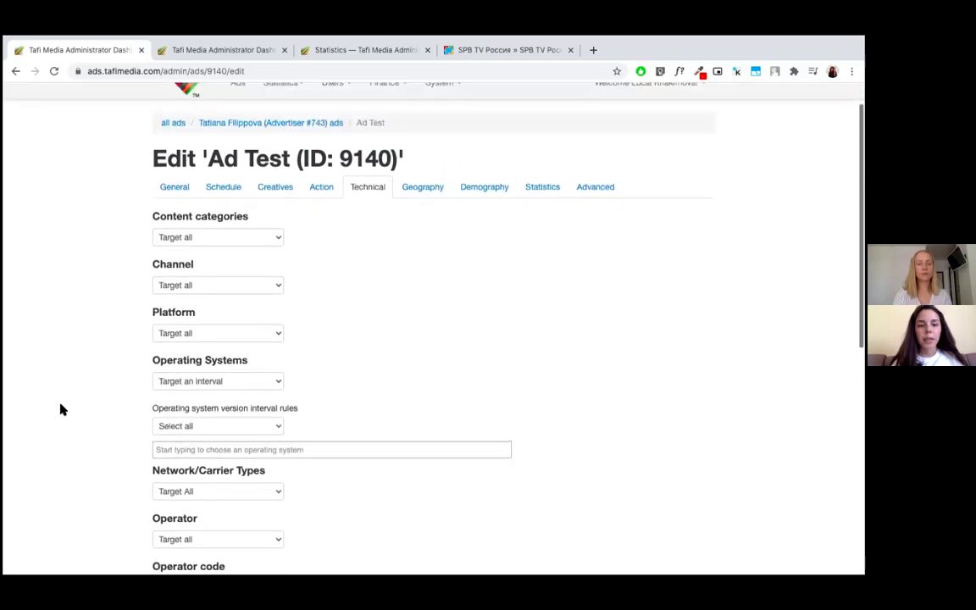
pyautogui.scroll(1, 60, 410)
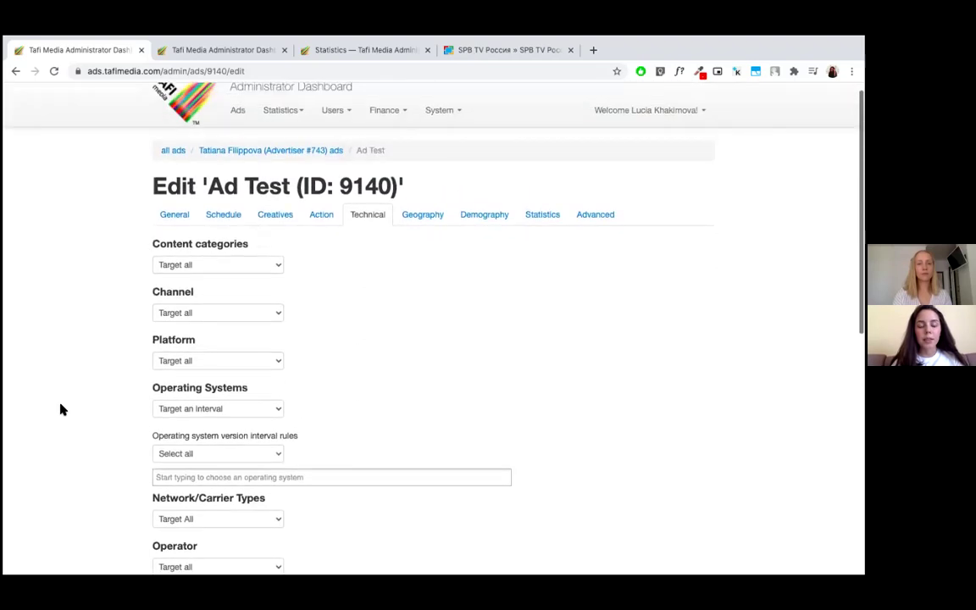
# Step: Try targeting only the Books & Literature and Movies content categories, and restore content categories to Target all
pyautogui.click(234, 268)
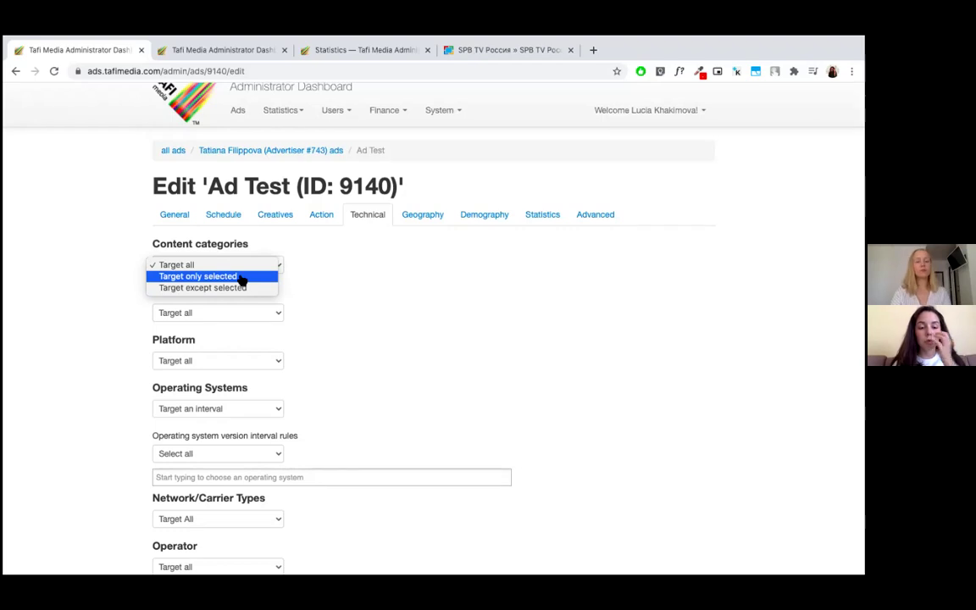
pyautogui.click(239, 277)
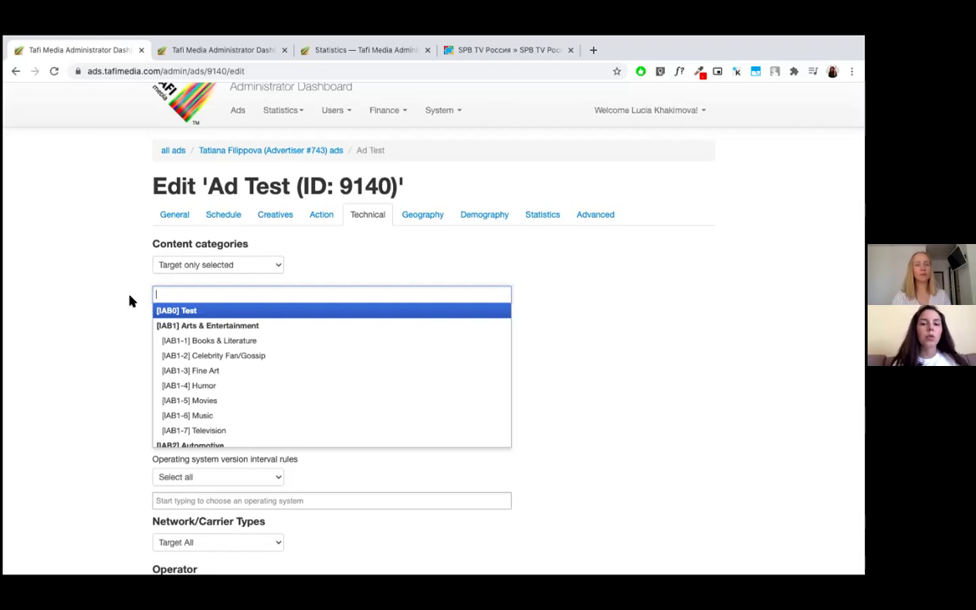
pyautogui.click(188, 340)
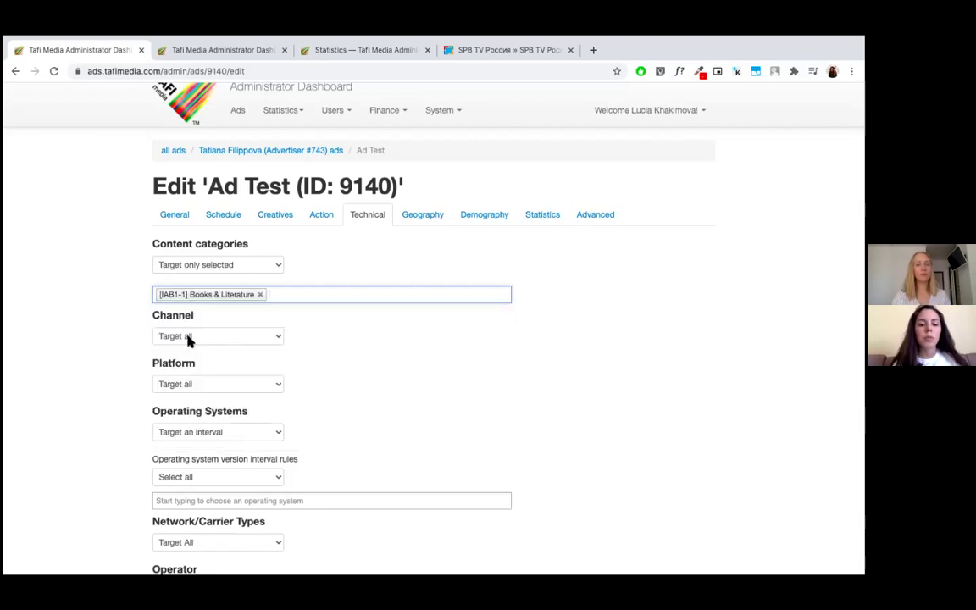
pyautogui.click(338, 293)
pyautogui.click(257, 399)
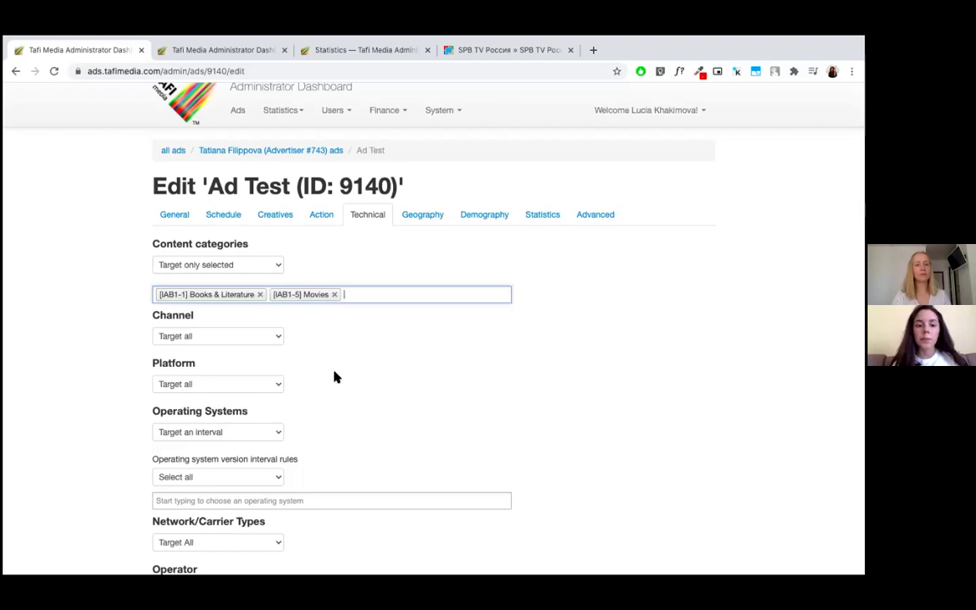
pyautogui.click(272, 264)
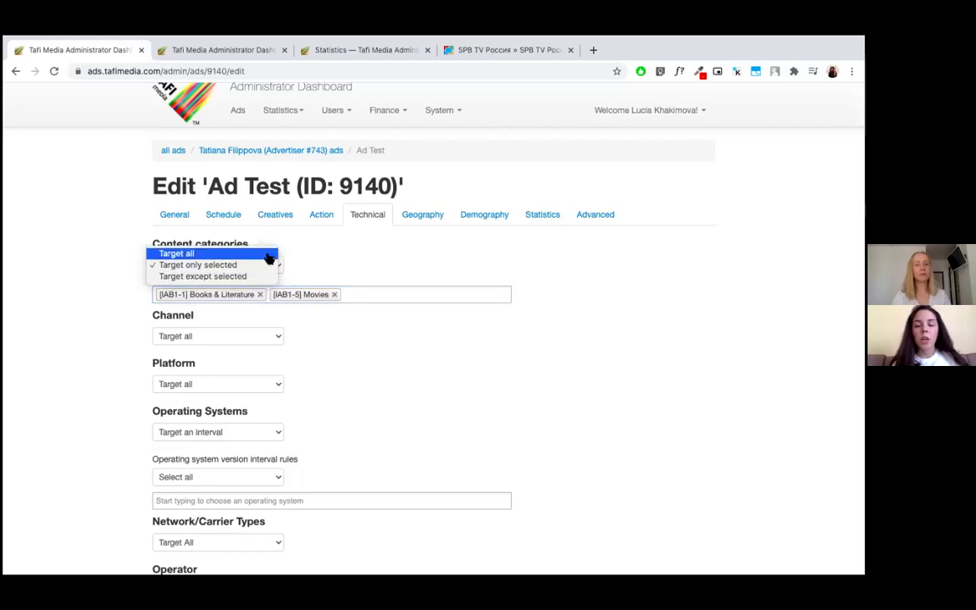
pyautogui.click(268, 255)
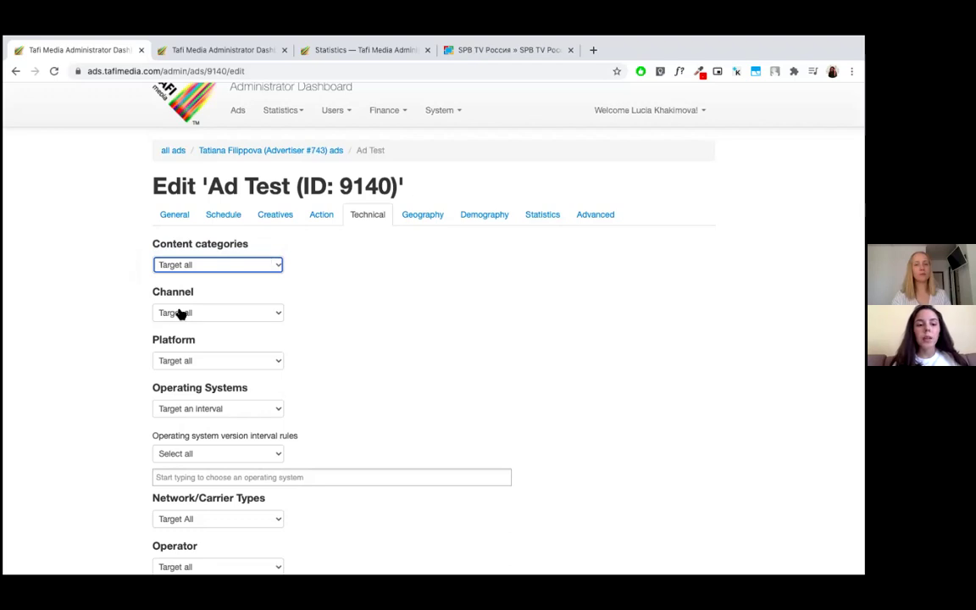
# Step: Try Target only selected for channels, look through the channel list, and restore the channel setting to Target all
pyautogui.scroll(-1, 155, 312)
pyautogui.click(194, 255)
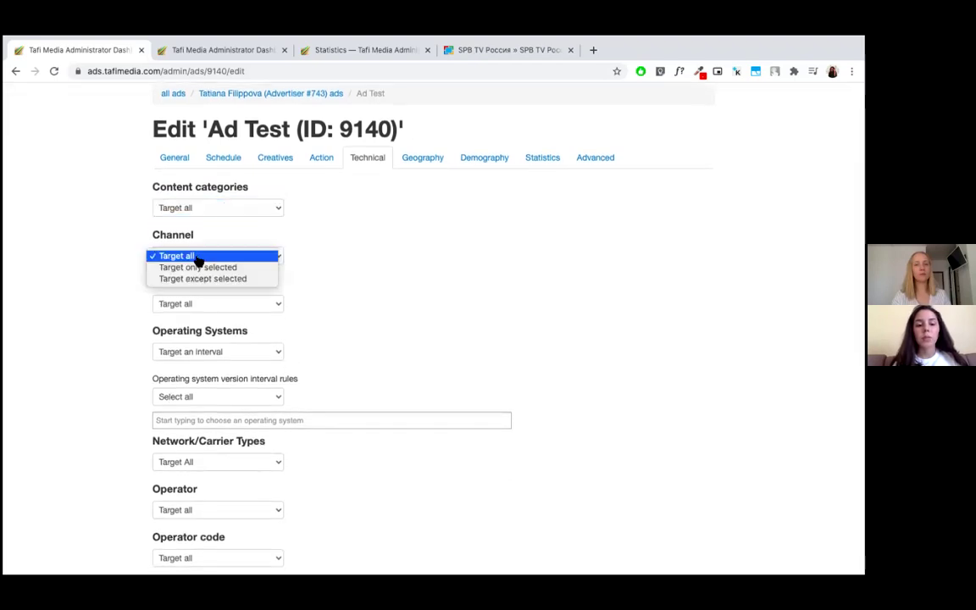
pyautogui.click(194, 267)
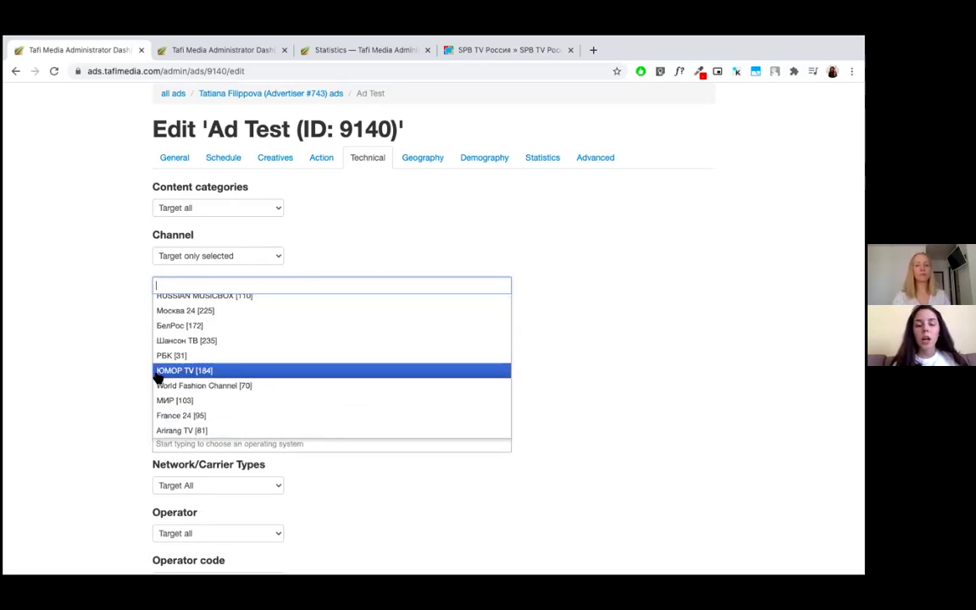
pyautogui.scroll(-10, 207, 357)
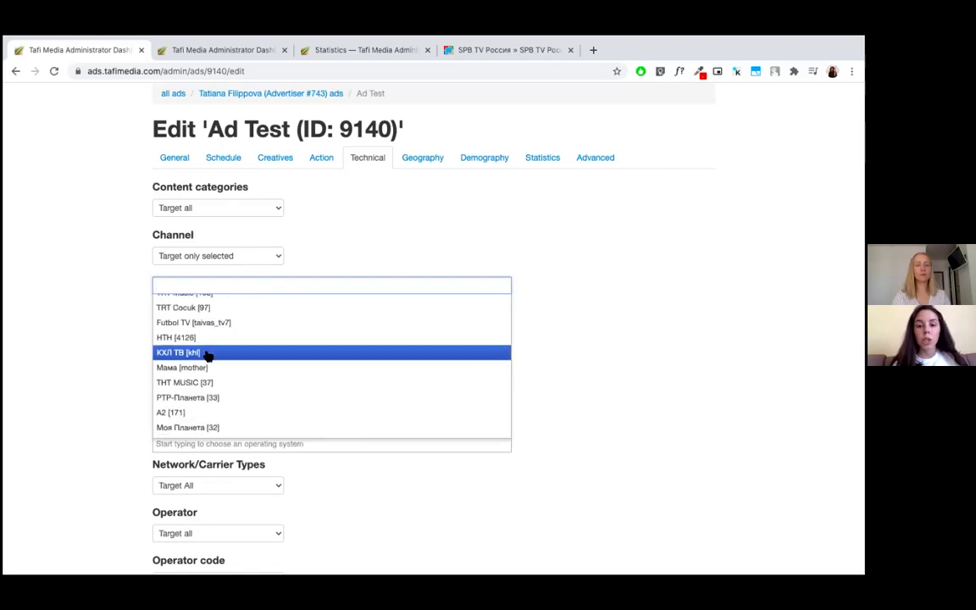
pyautogui.scroll(10, 208, 356)
pyautogui.click(216, 253)
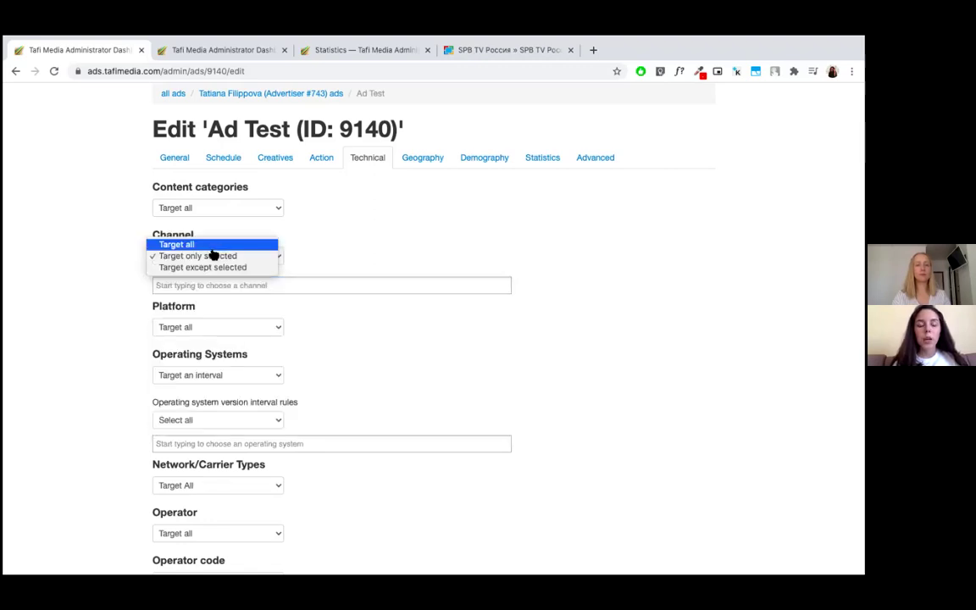
pyautogui.click(212, 246)
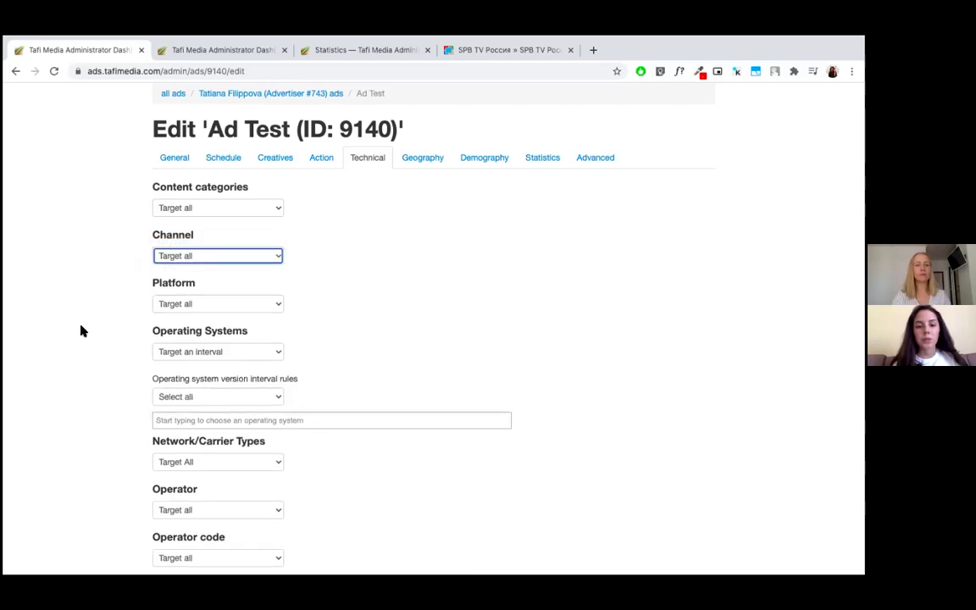
# Step: Try Target only selected versions for operating systems, look through the version list, and restore the setting to Target an interval
pyautogui.scroll(-1, 80, 330)
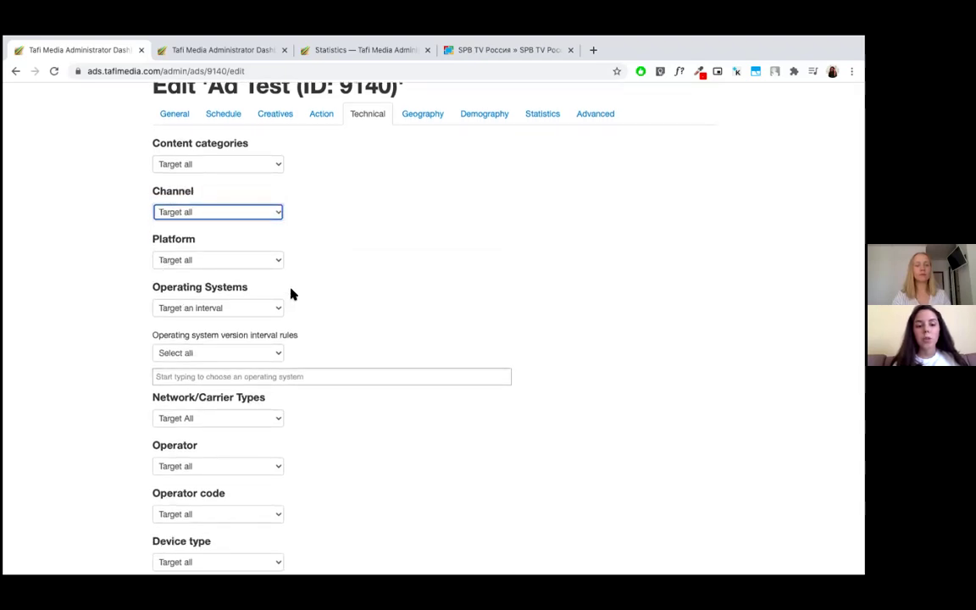
pyautogui.click(175, 308)
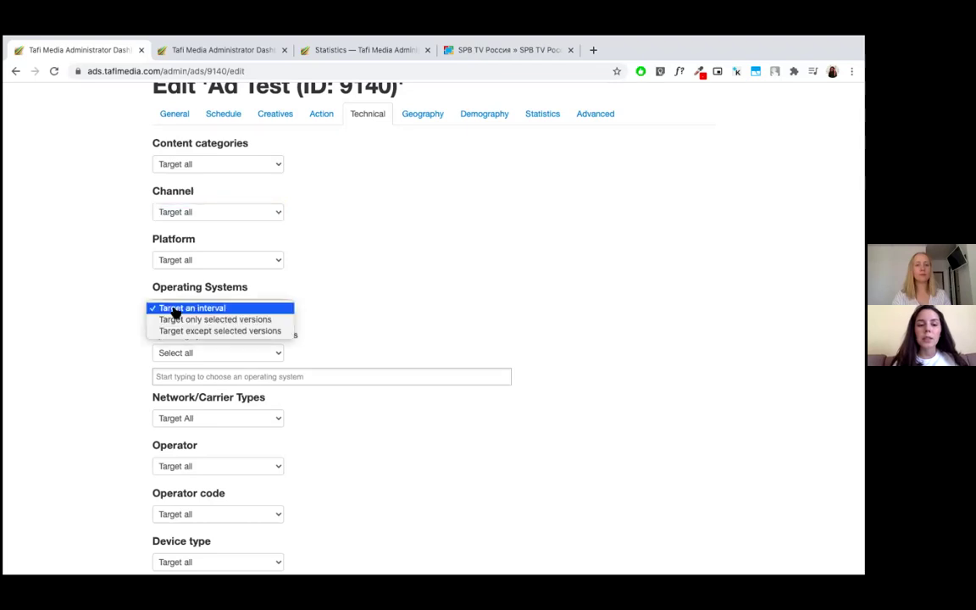
pyautogui.click(173, 320)
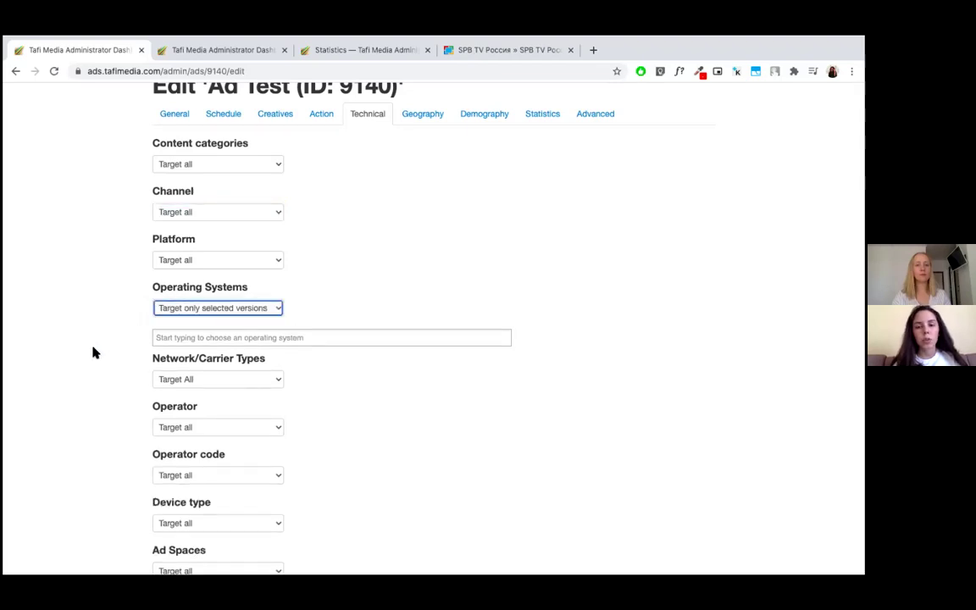
pyautogui.scroll(-1, 93, 350)
pyautogui.click(194, 308)
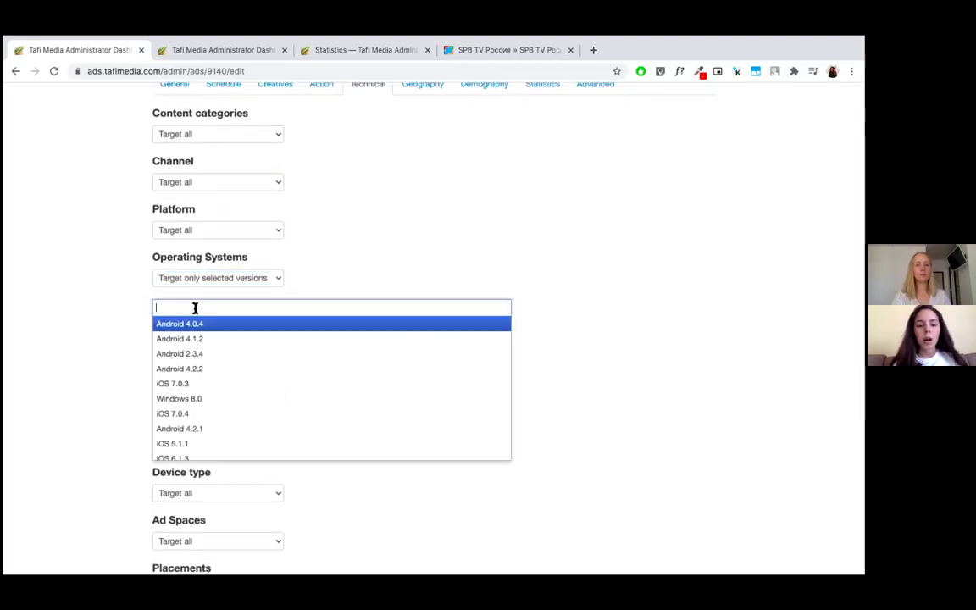
pyautogui.scroll(-5, 222, 405)
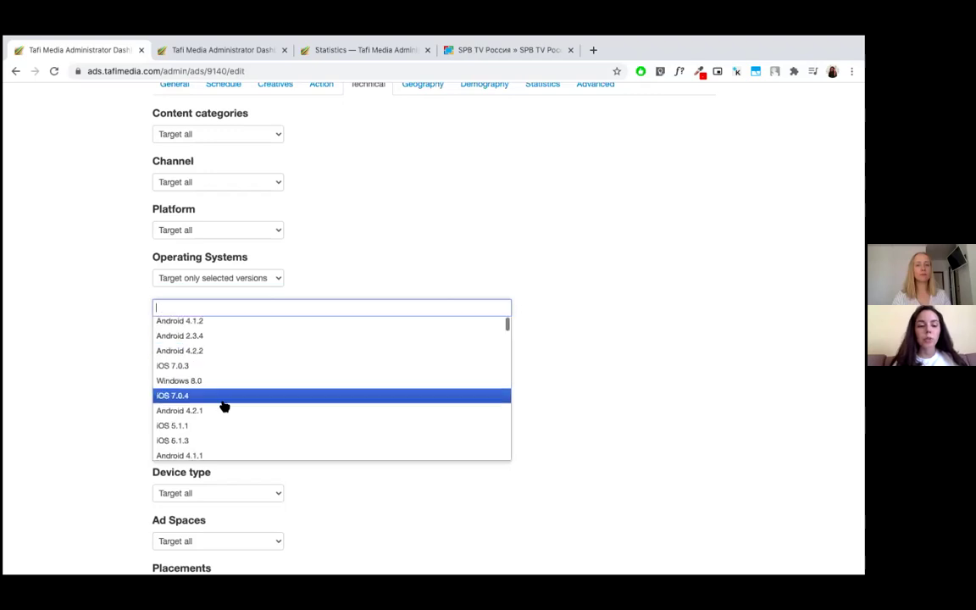
pyautogui.scroll(1, 223, 406)
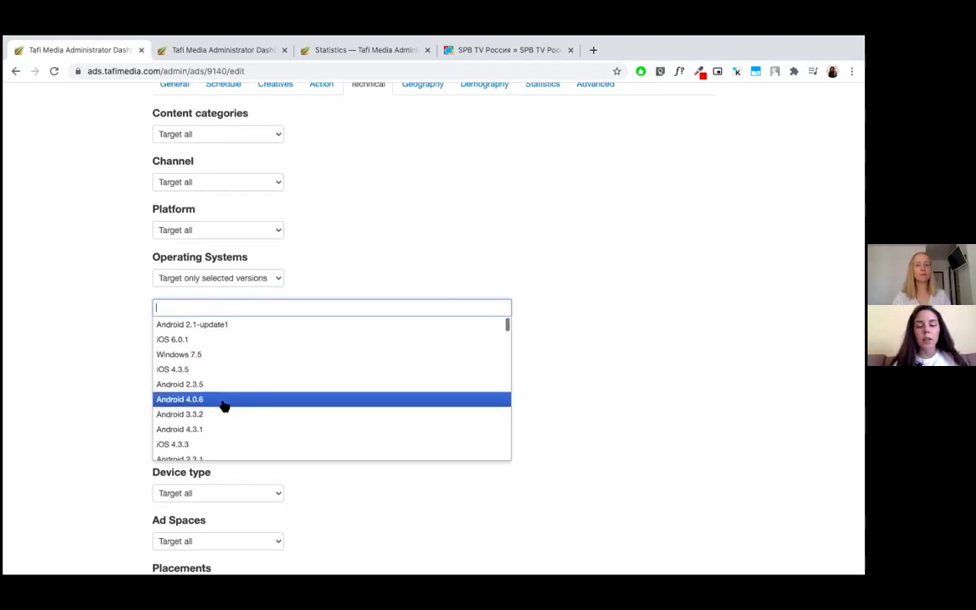
pyautogui.click(244, 285)
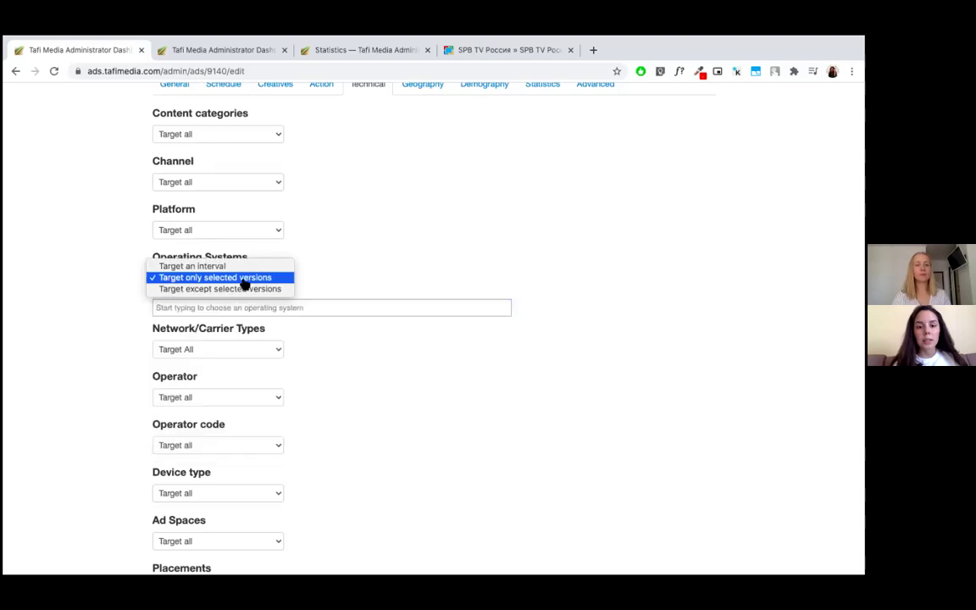
pyautogui.click(249, 266)
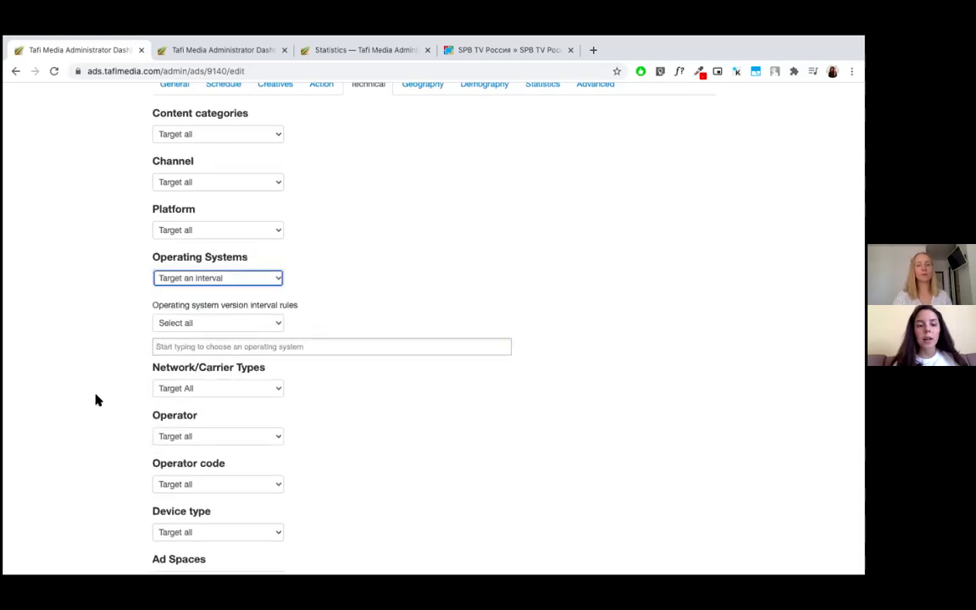
# Step: Try Target only selected for device type to view the device choices, and restore the setting to Target all
pyautogui.scroll(-3, 96, 400)
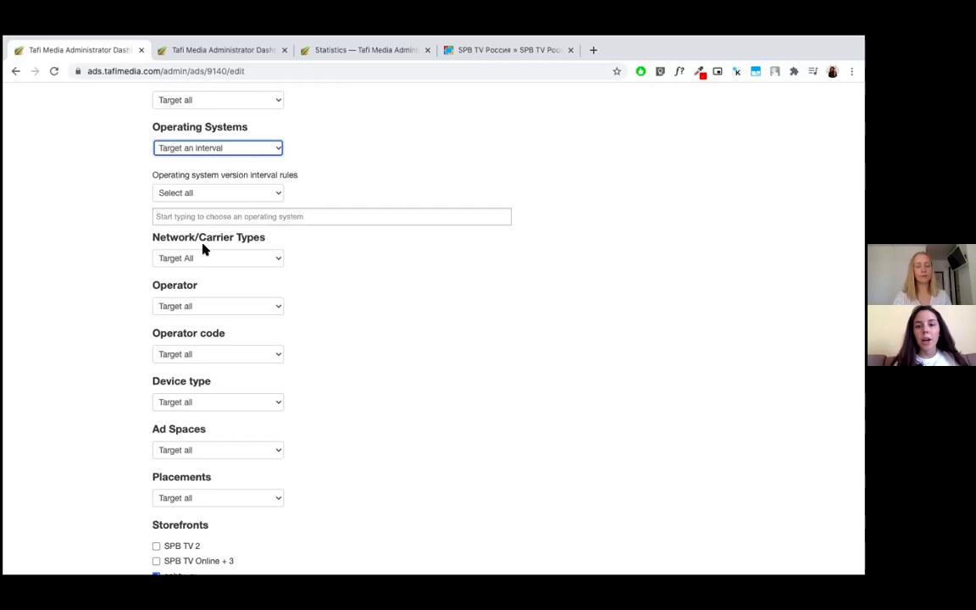
pyautogui.scroll(-3, 148, 353)
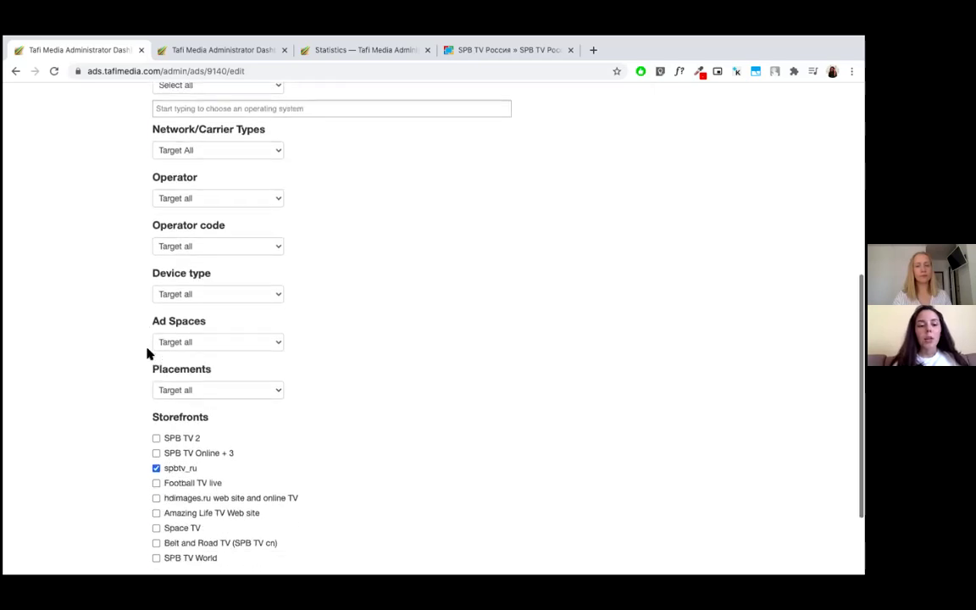
pyautogui.click(216, 296)
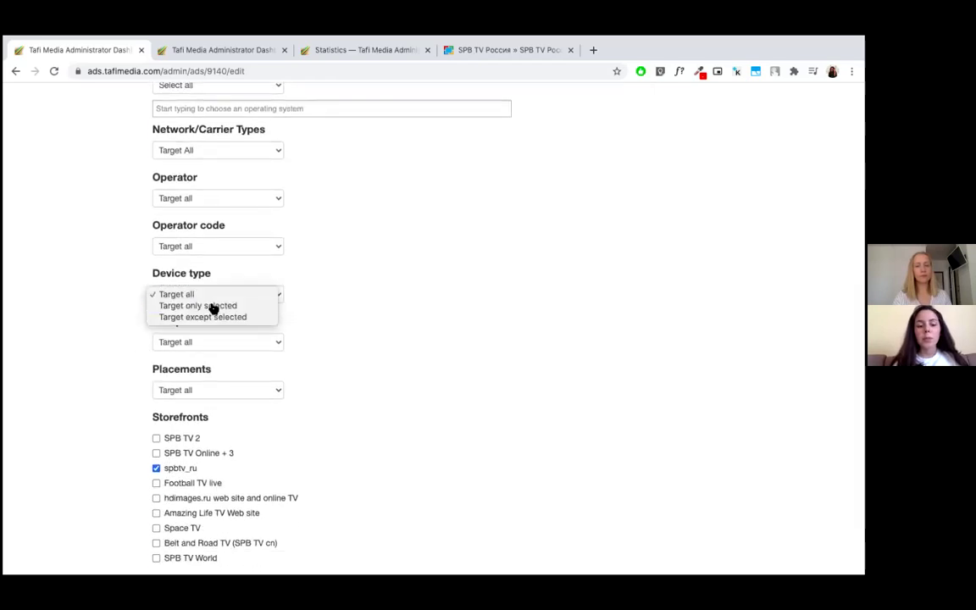
pyautogui.click(212, 306)
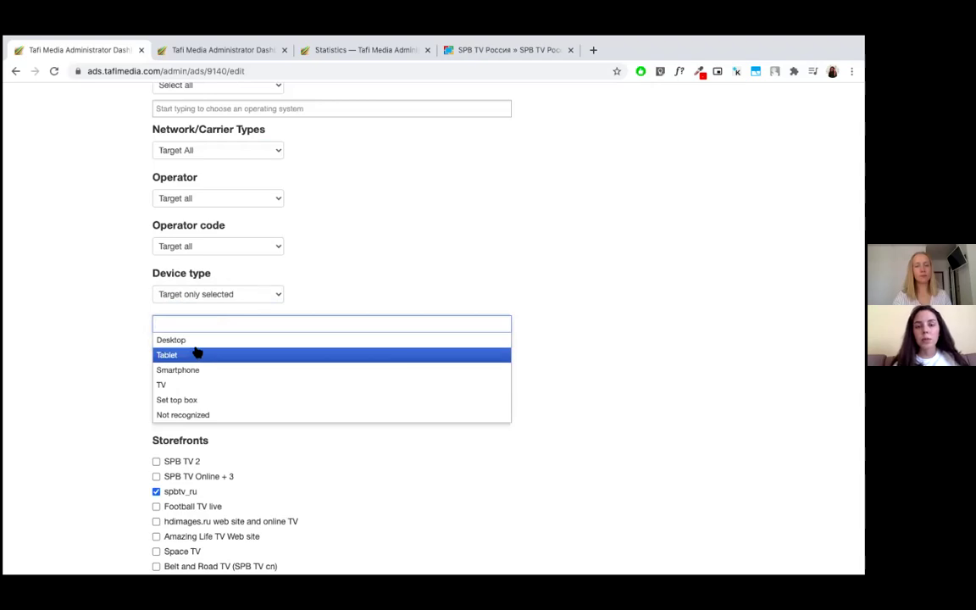
pyautogui.click(226, 293)
pyautogui.click(231, 282)
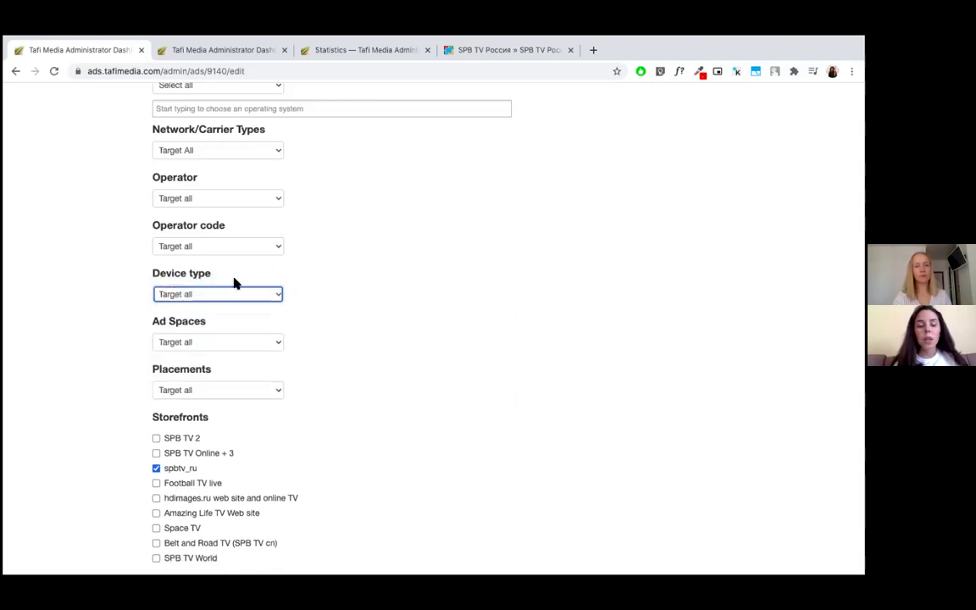
# Step: Try Target only selected for ad spaces, look through the ad space list, and restore the setting to Target all
pyautogui.click(178, 344)
pyautogui.click(182, 353)
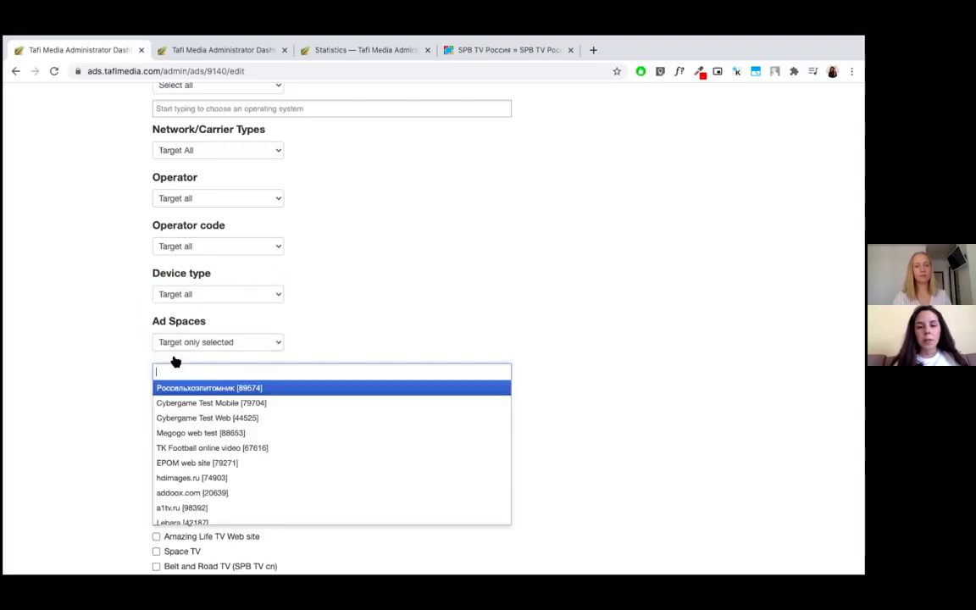
pyautogui.scroll(-2, 99, 401)
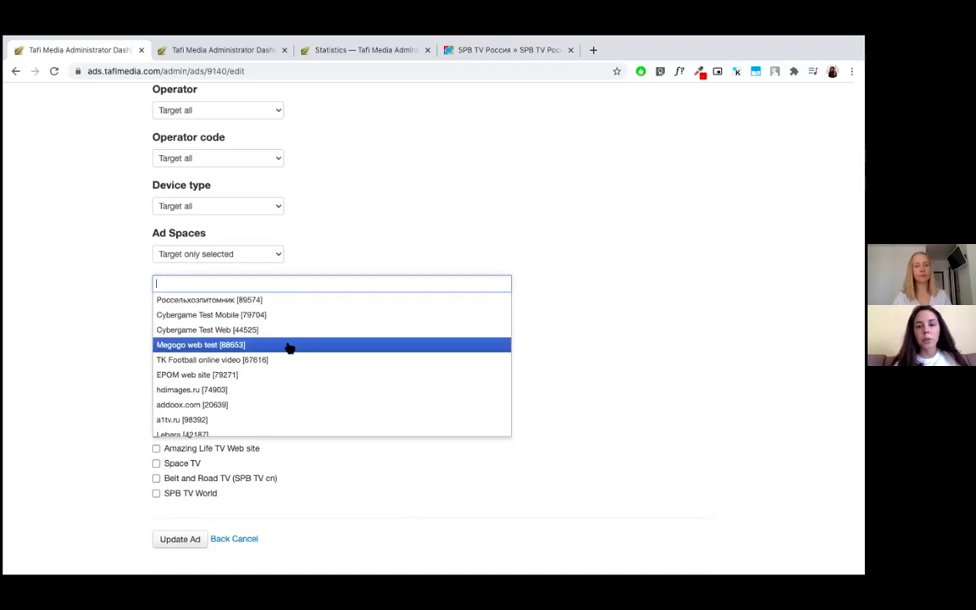
pyautogui.scroll(-5, 288, 345)
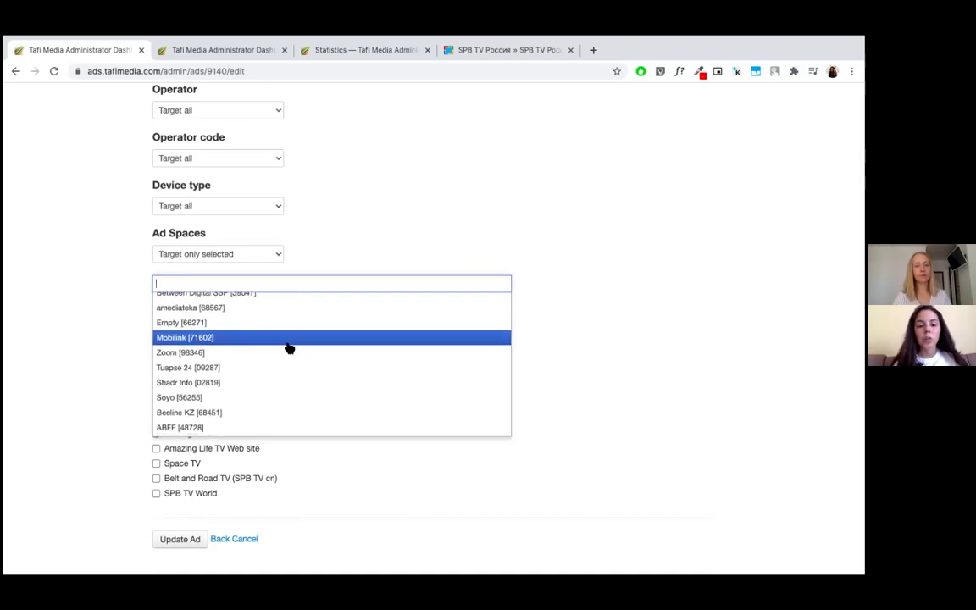
pyautogui.click(252, 254)
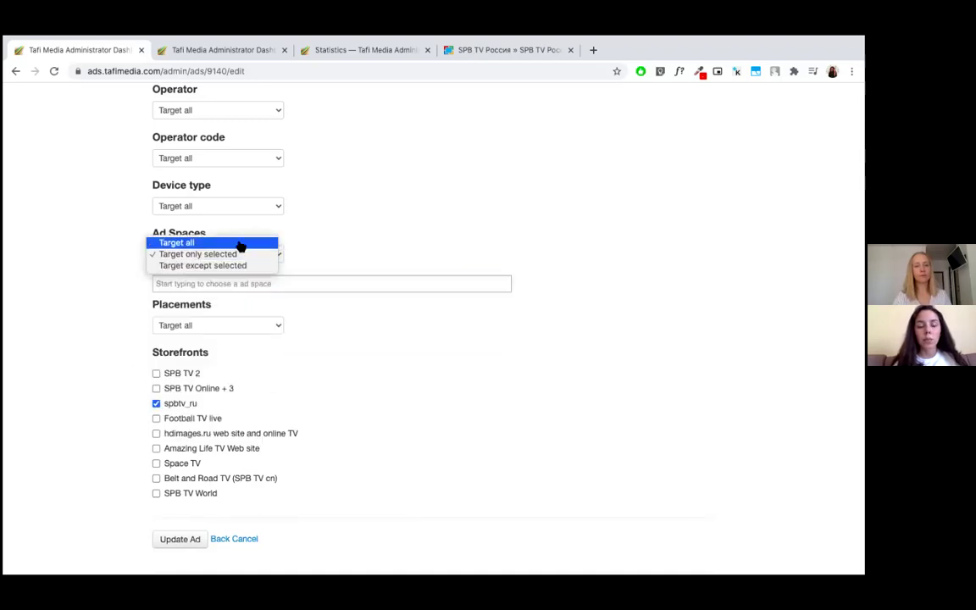
pyautogui.press('Escape')
pyautogui.press('Up')
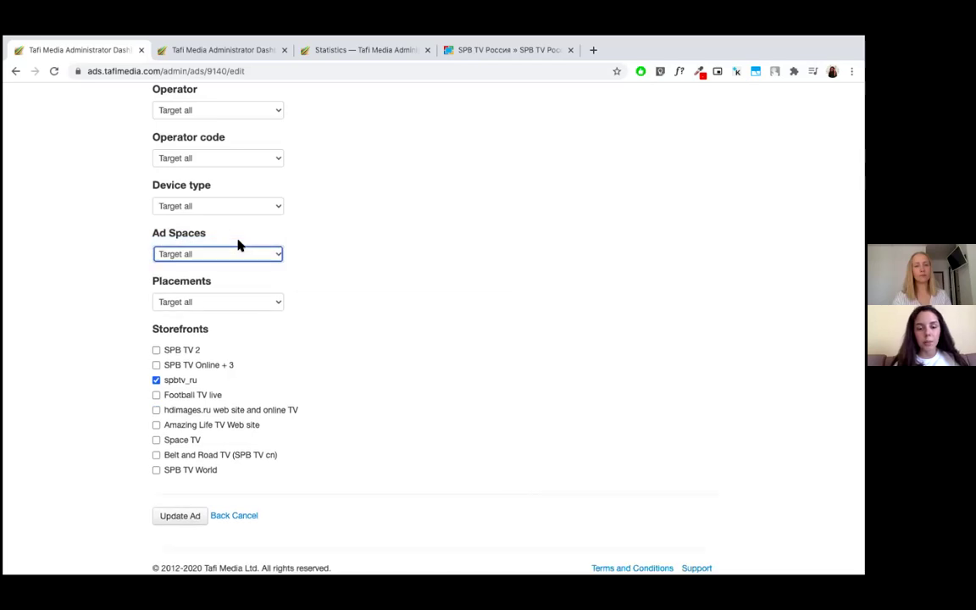
# Step: Try Target only selected for placements, look through the placement list, and restore the setting to Target all
pyautogui.click(174, 303)
pyautogui.click(175, 313)
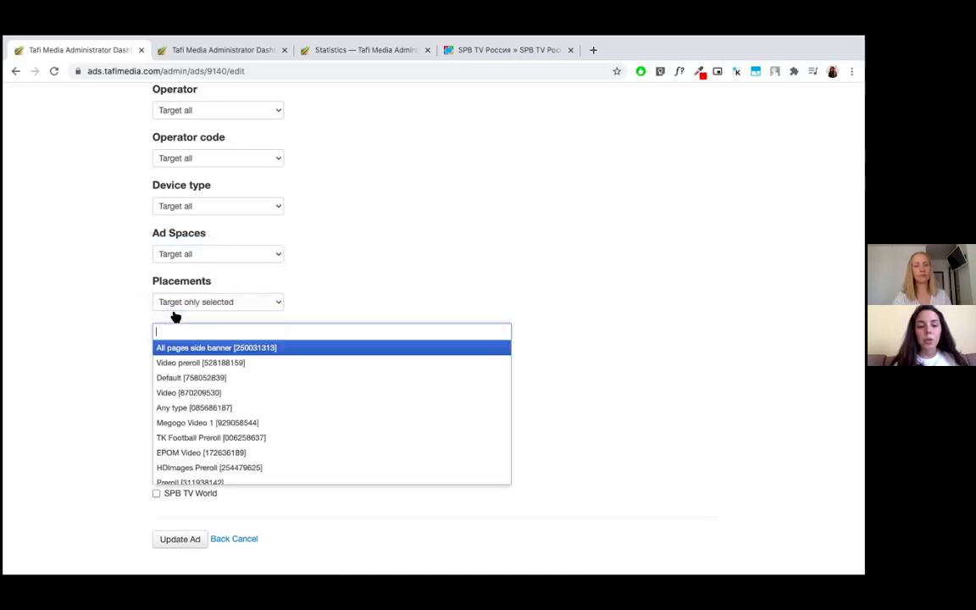
pyautogui.click(122, 338)
pyautogui.scroll(-1, 123, 337)
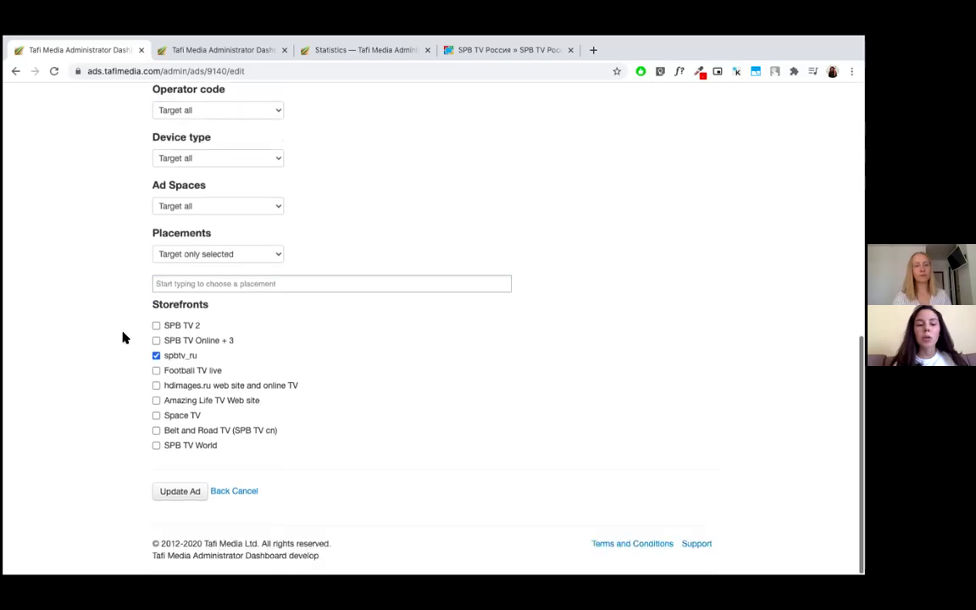
pyautogui.click(225, 287)
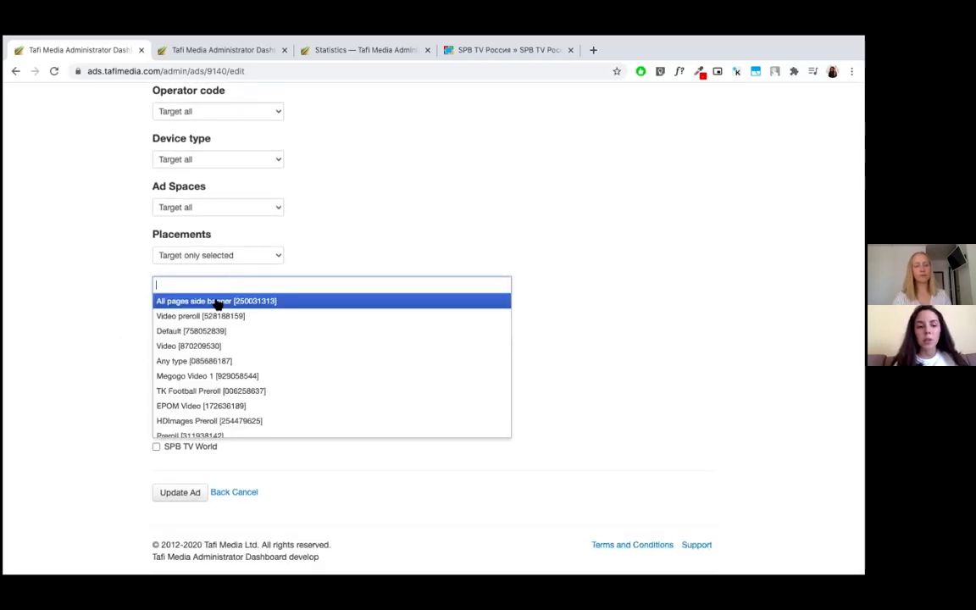
pyautogui.scroll(-5, 271, 379)
pyautogui.scroll(-5, 271, 380)
pyautogui.scroll(4, 271, 381)
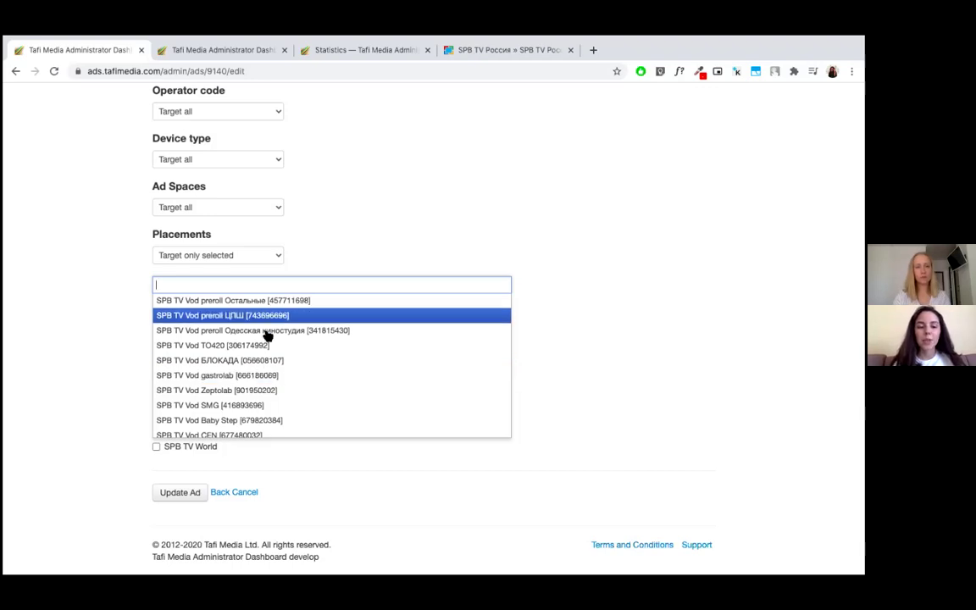
pyautogui.click(261, 255)
pyautogui.click(259, 246)
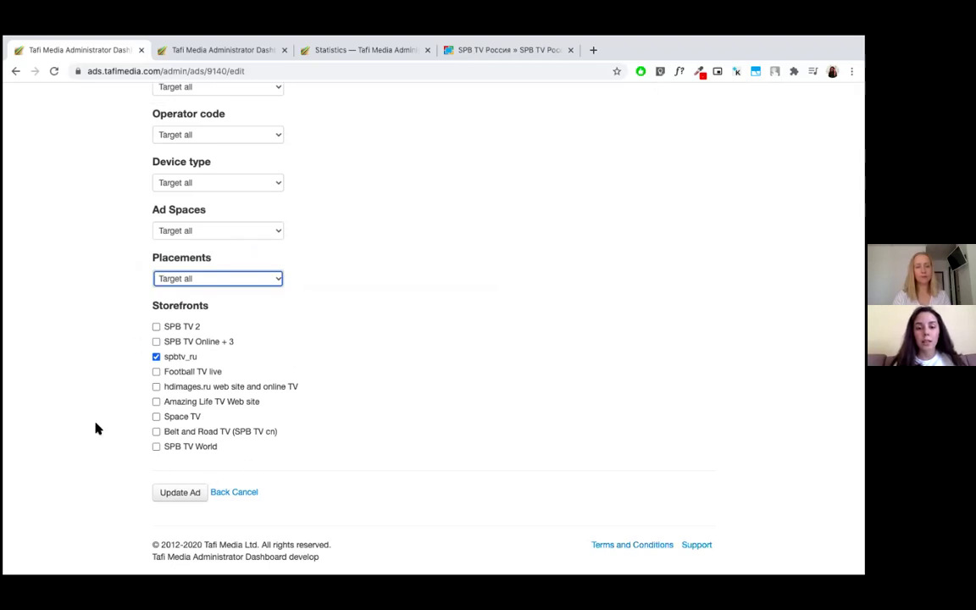
# Step: Set the ad's geographical locations to Target only selected and add United States (США) as a location
pyautogui.scroll(10, 95, 428)
pyautogui.click(423, 230)
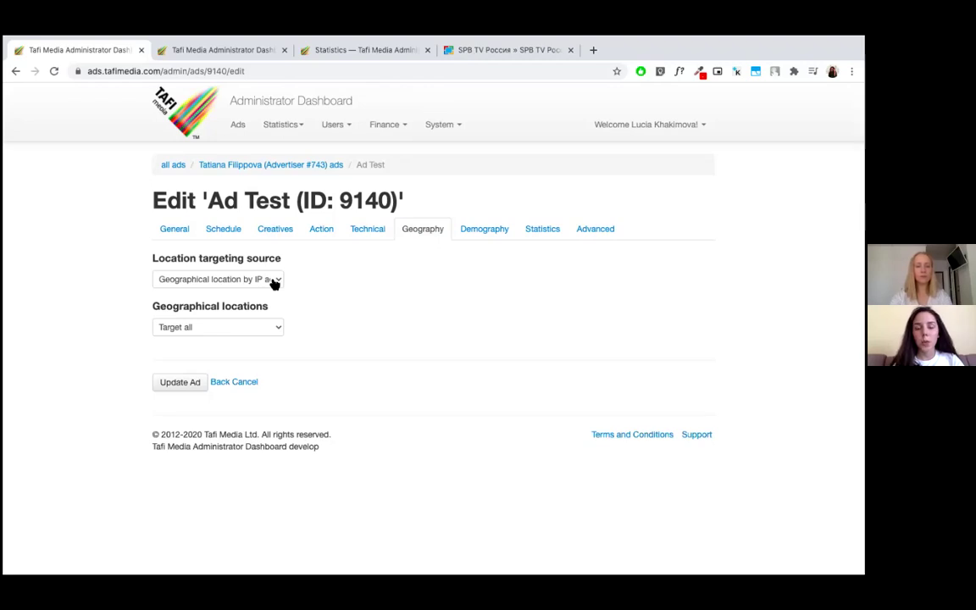
pyautogui.click(250, 326)
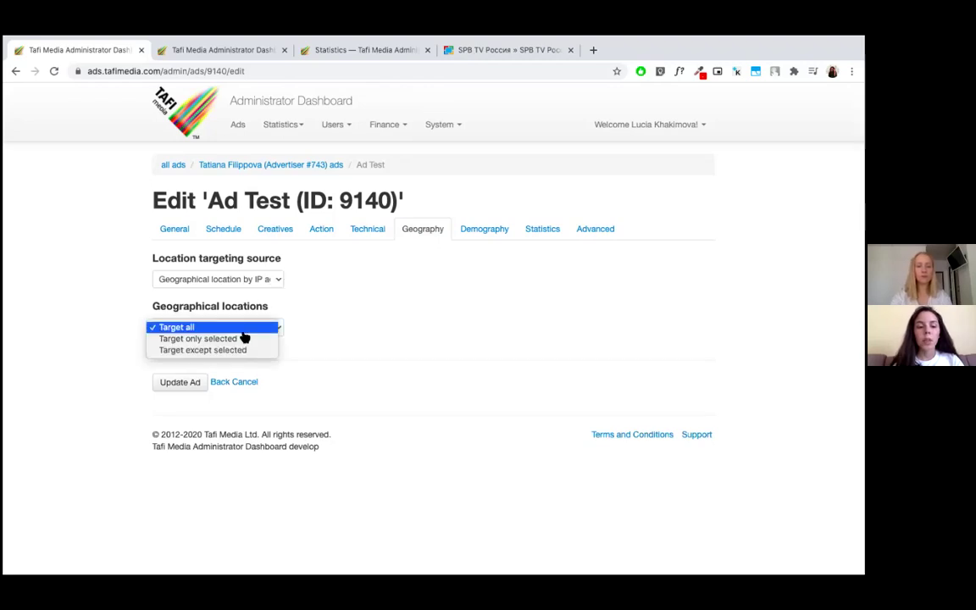
pyautogui.click(240, 339)
pyautogui.click(218, 359)
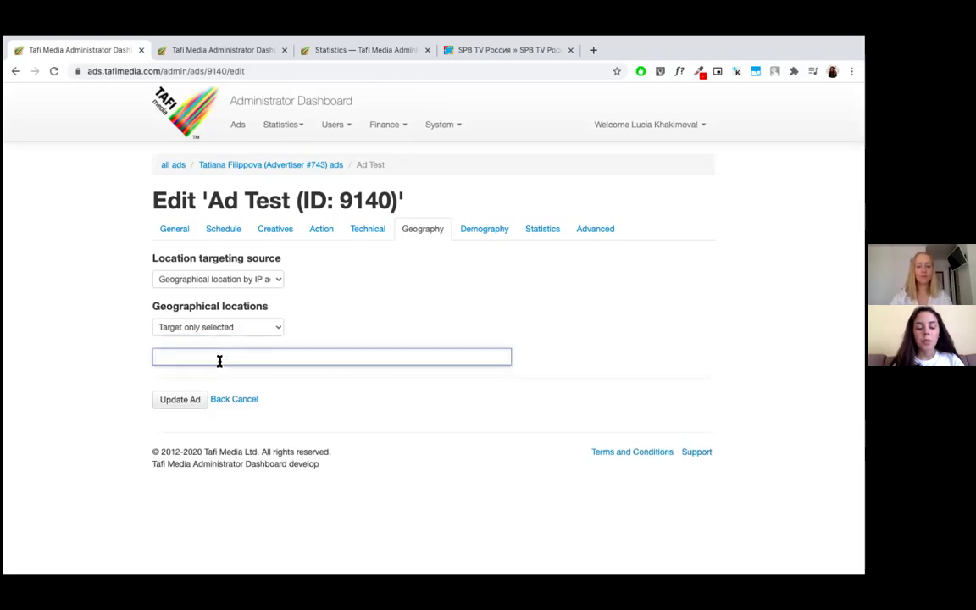
pyautogui.write('s')
pyautogui.press('BackSpace')
pyautogui.write('un')
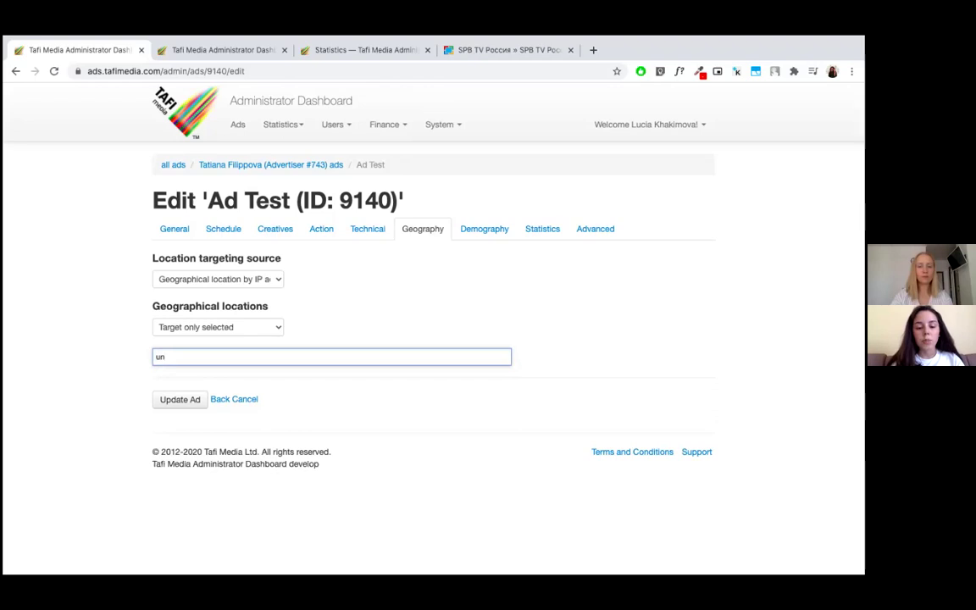
pyautogui.write('ited')
pyautogui.press('BackSpace')
pyautogui.press('BackSpace')
pyautogui.press('BackSpace')
pyautogui.press('BackSpace')
pyautogui.press('BackSpace')
pyautogui.press('BackSpace')
pyautogui.press('BackSpace')
pyautogui.write('sta')
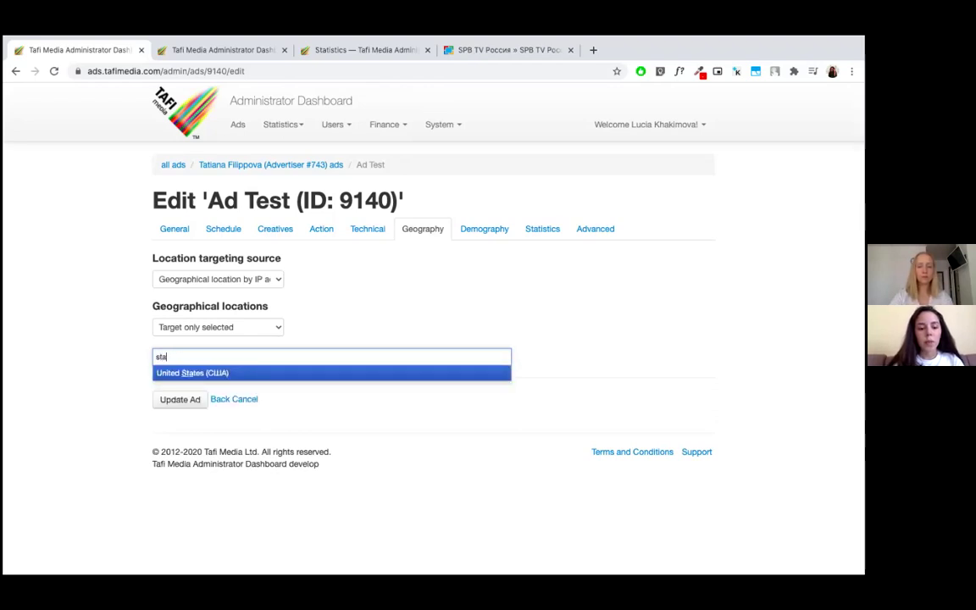
pyautogui.press('Return')
# Step: Add Texas, United States and Texas City, Texas, United States to the targeted geographical locations
pyautogui.click(283, 356)
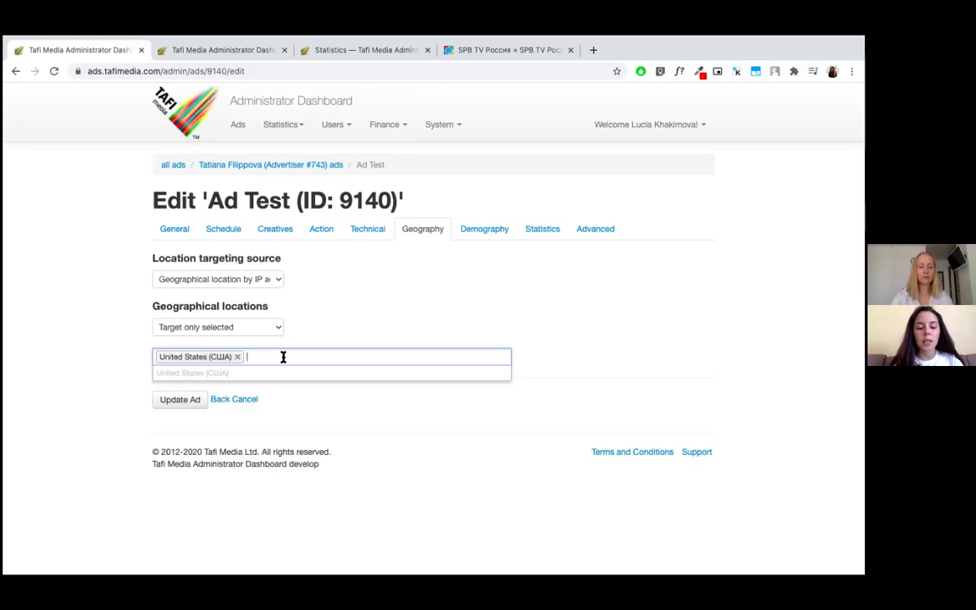
pyautogui.write('texas')
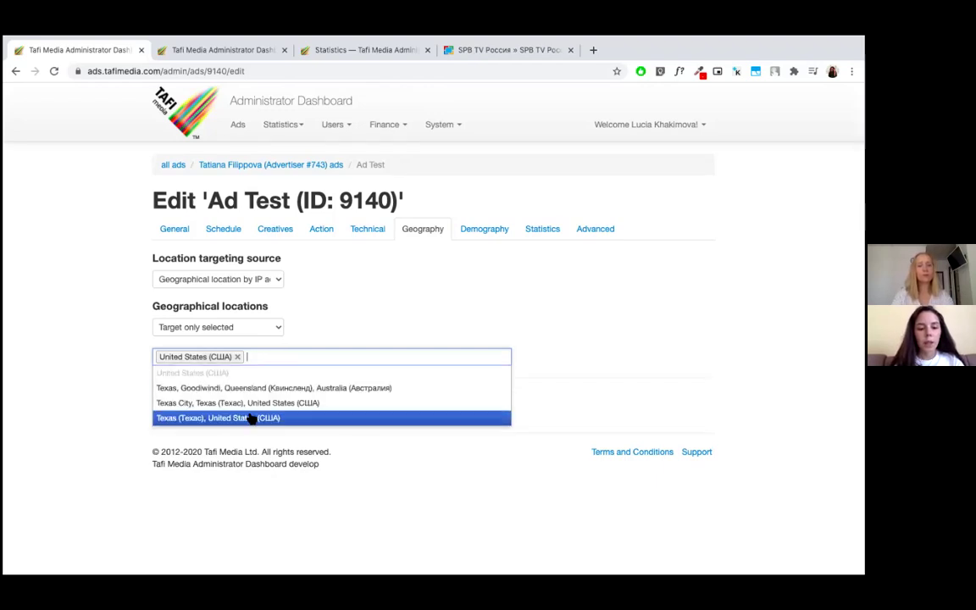
pyautogui.click(251, 415)
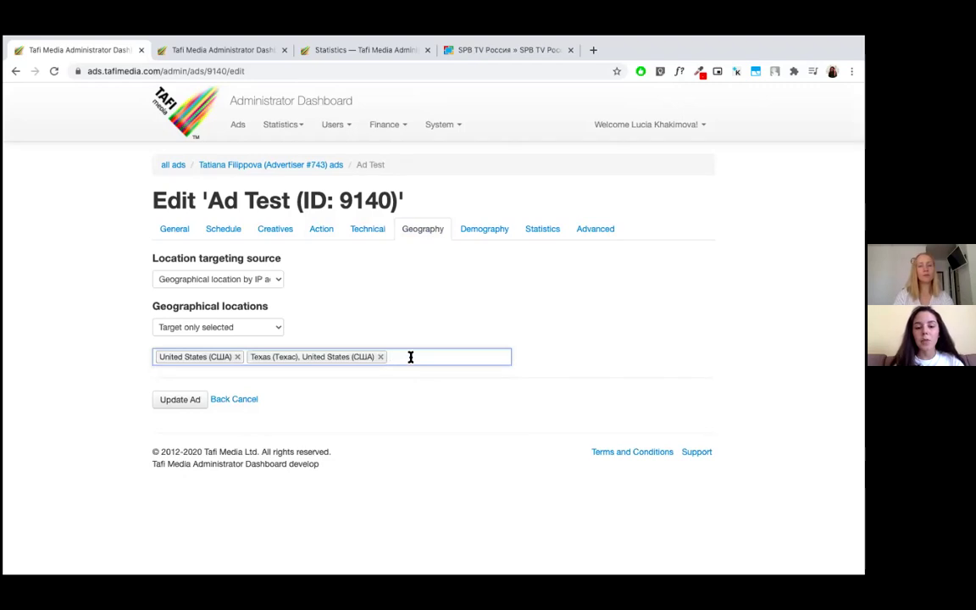
pyautogui.write('ty, Te')
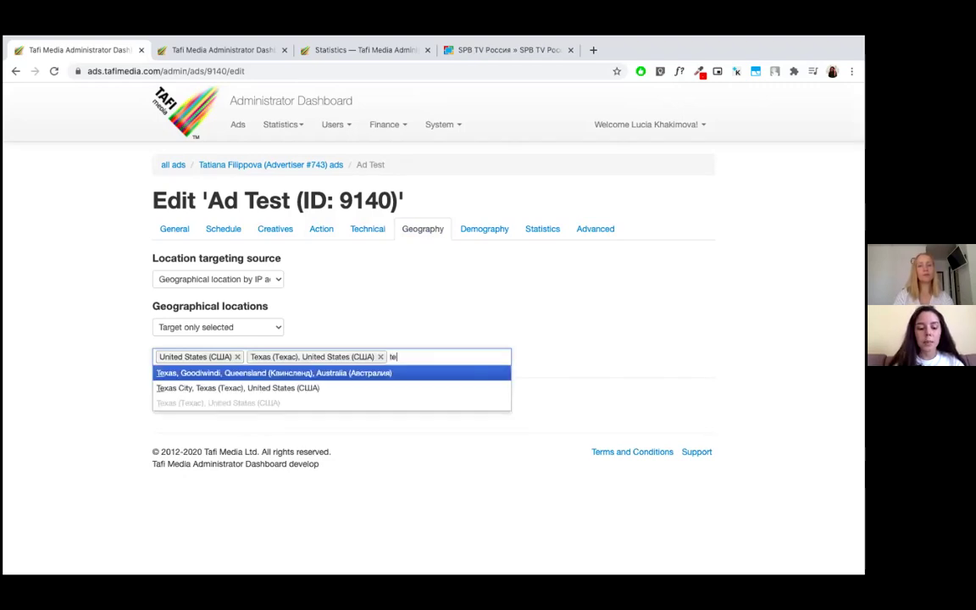
pyautogui.write('xas')
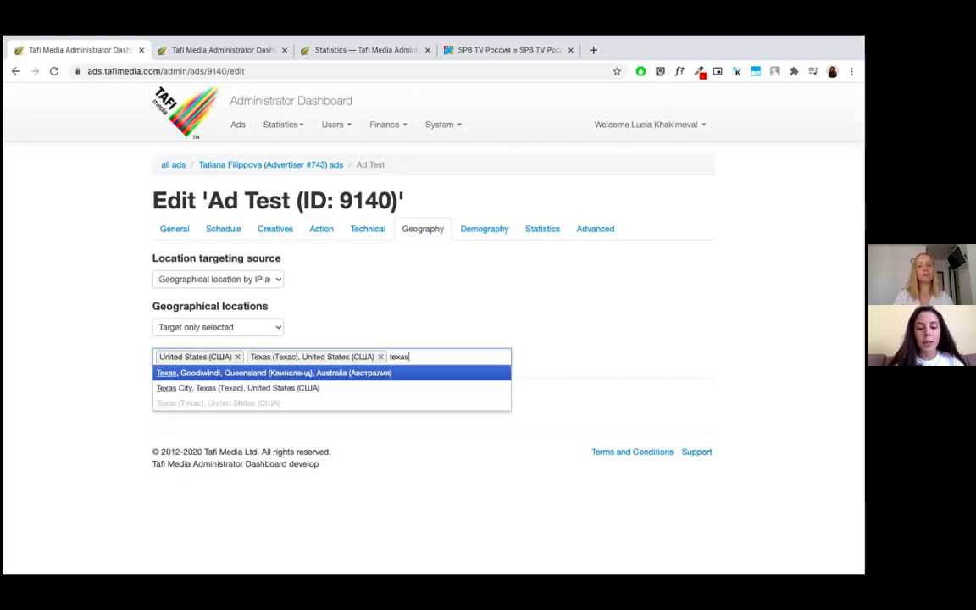
pyautogui.click(380, 389)
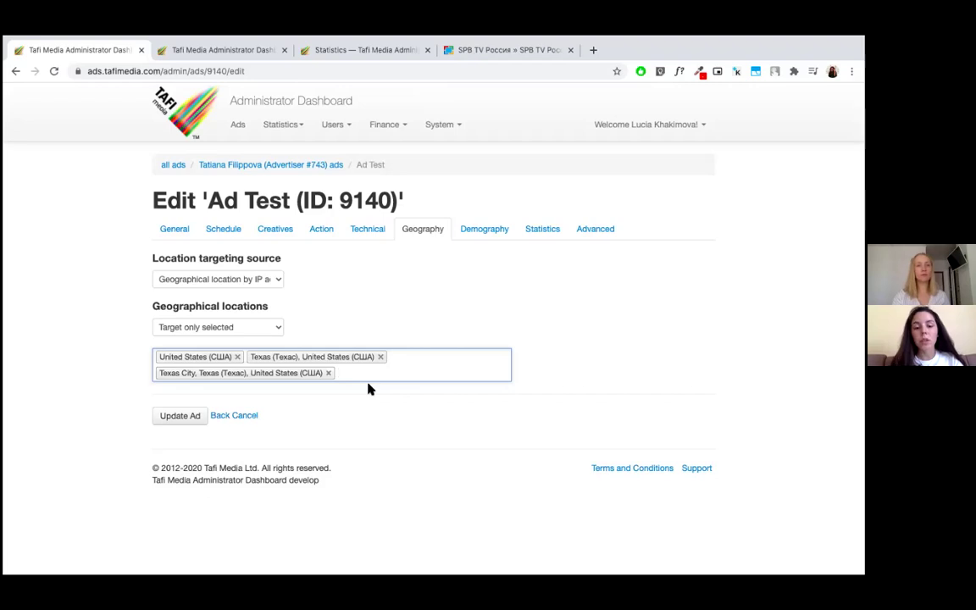
# Step: Set the location targeting source to Map areas by latitude and longitude and the map areas to Target only selected
pyautogui.click(277, 283)
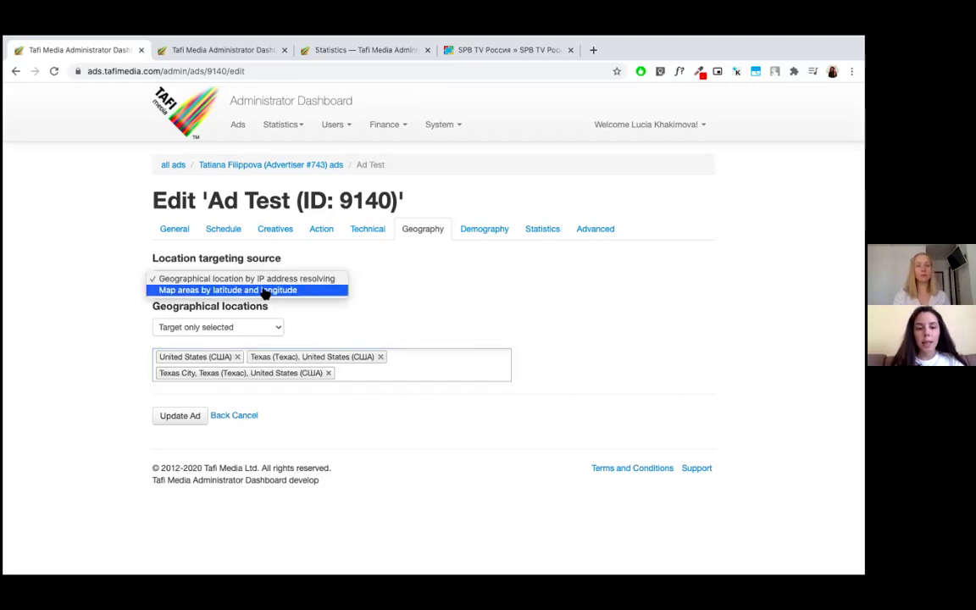
pyautogui.click(263, 289)
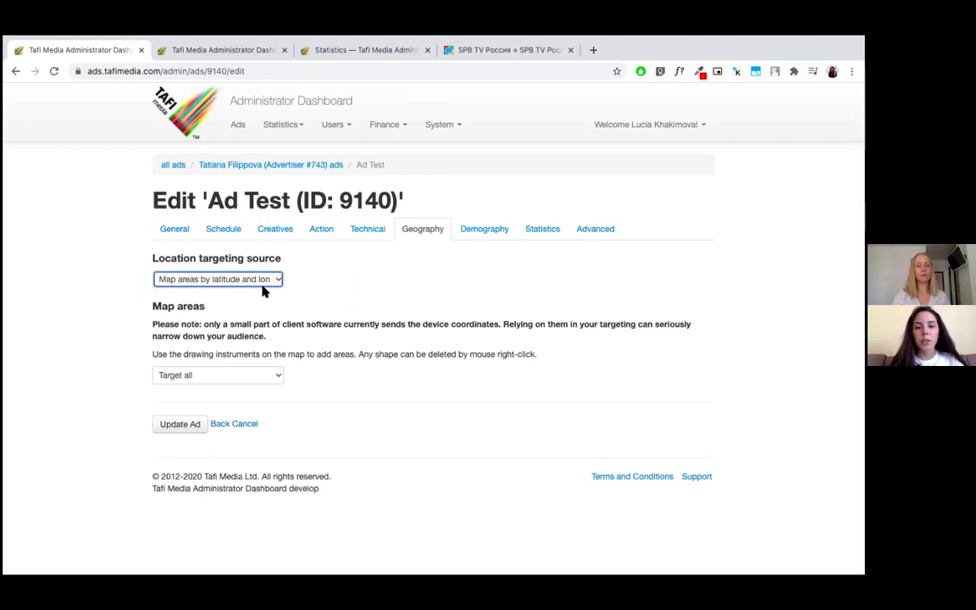
pyautogui.click(245, 378)
pyautogui.click(240, 386)
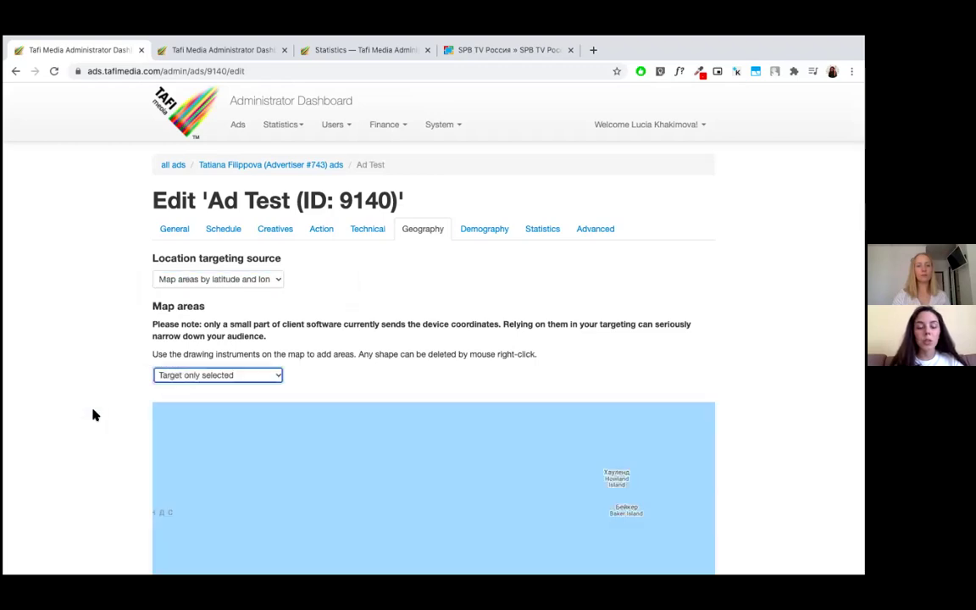
# Step: Draw a circular target area over Indonesia on the map
pyautogui.scroll(-3, 723, 385)
pyautogui.click(697, 485)
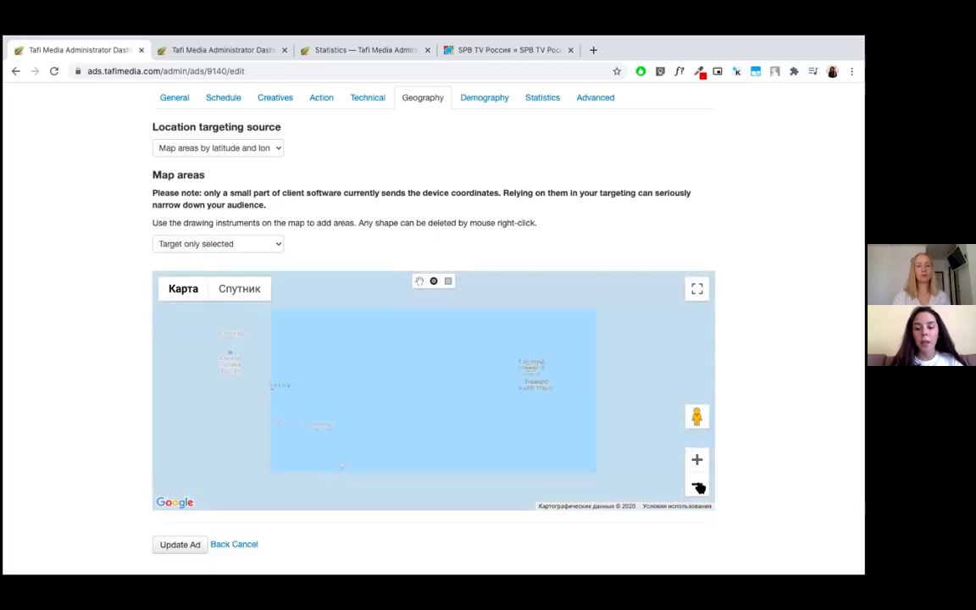
pyautogui.click(697, 484)
pyautogui.click(697, 486)
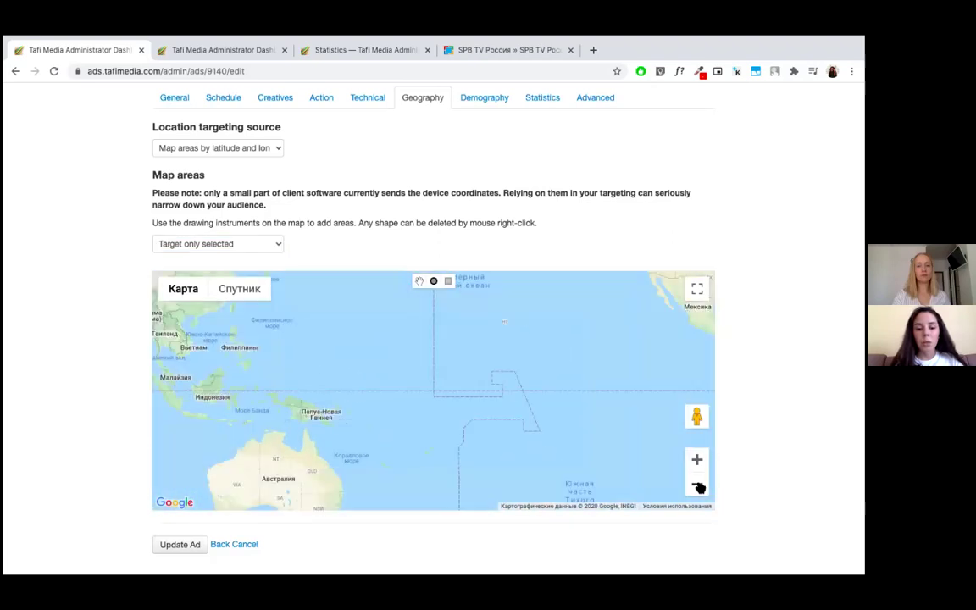
pyautogui.moveTo(214, 390); pyautogui.dragTo(233, 410)
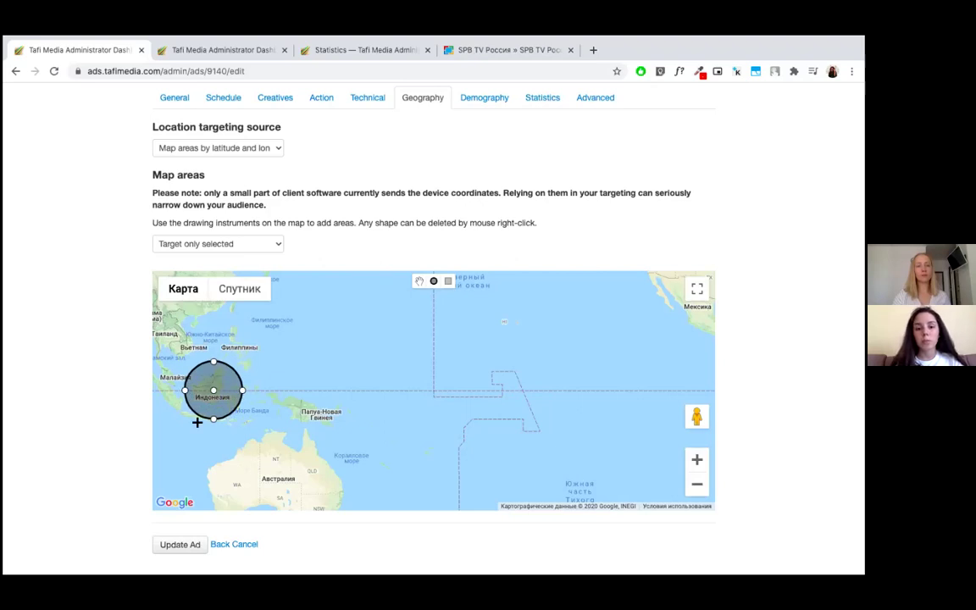
# Step: Try targeting only Male for gender in the demography settings, and restore the gender setting to Target all
pyautogui.scroll(3, 77, 429)
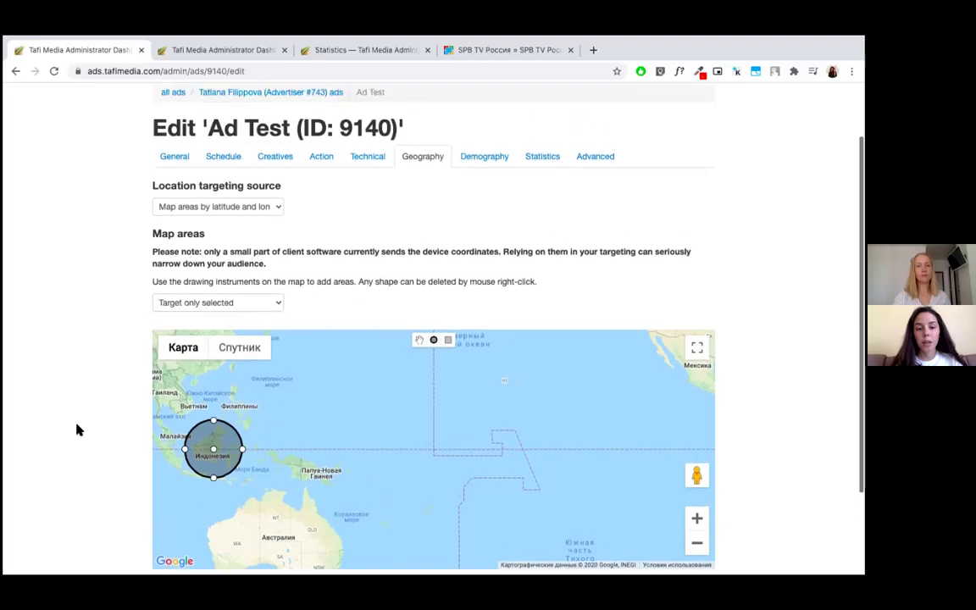
pyautogui.click(505, 229)
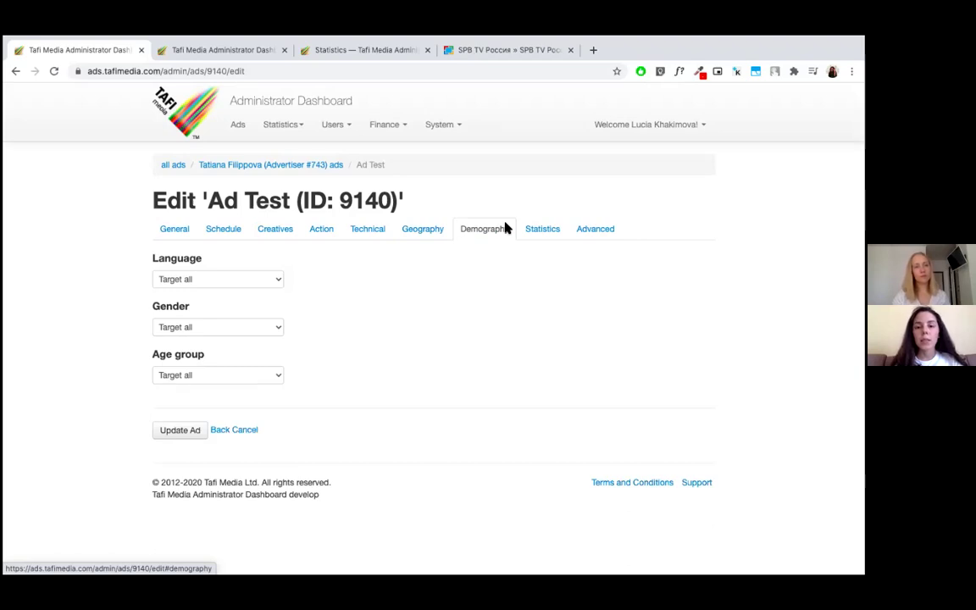
pyautogui.click(270, 326)
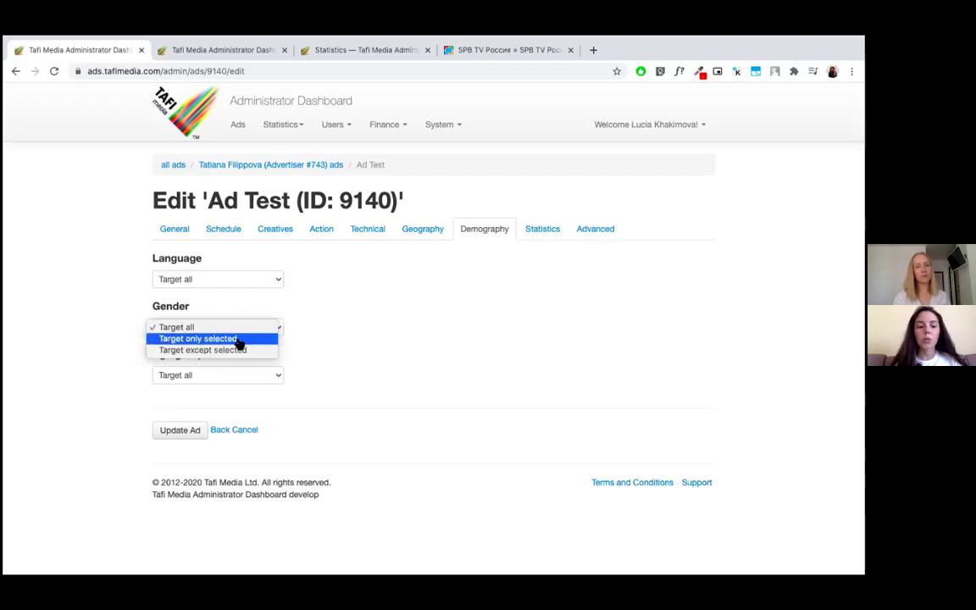
pyautogui.click(240, 339)
pyautogui.click(205, 375)
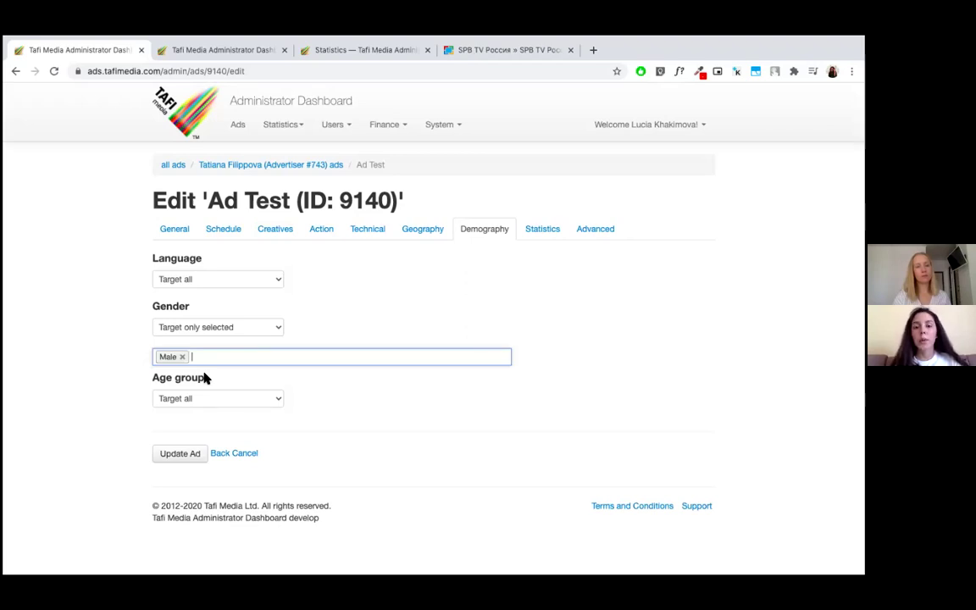
pyautogui.click(208, 327)
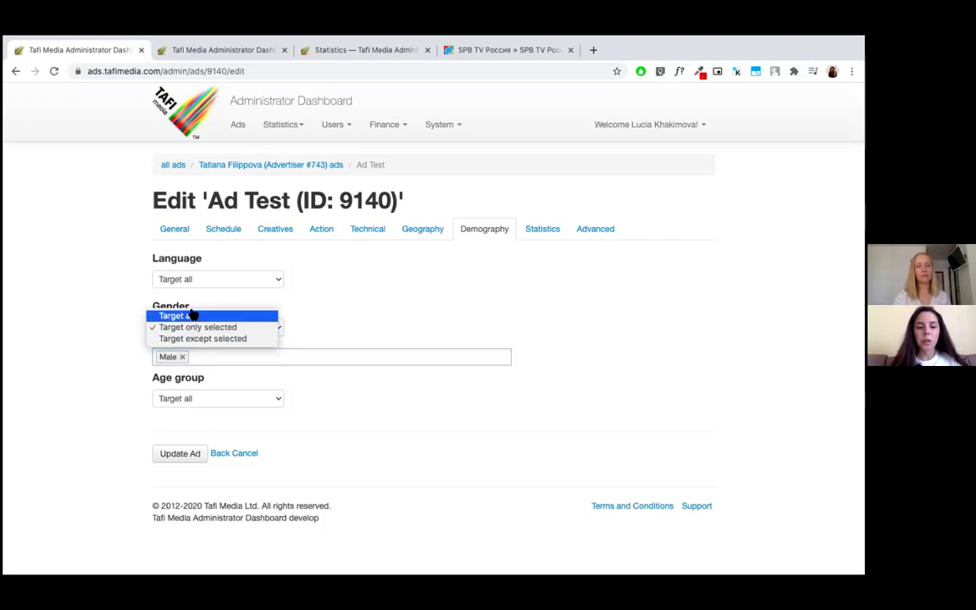
pyautogui.click(192, 315)
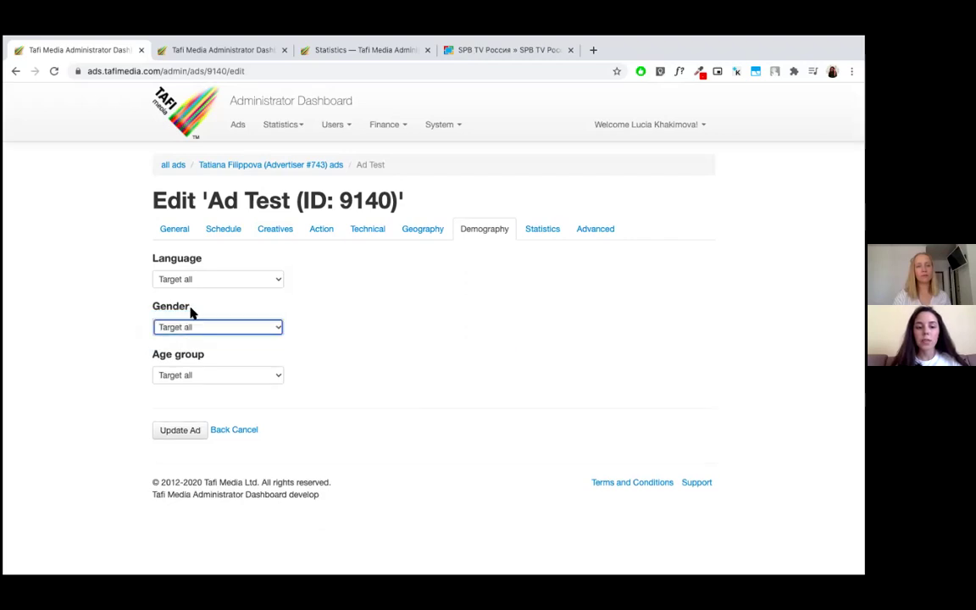
pyautogui.click(94, 339)
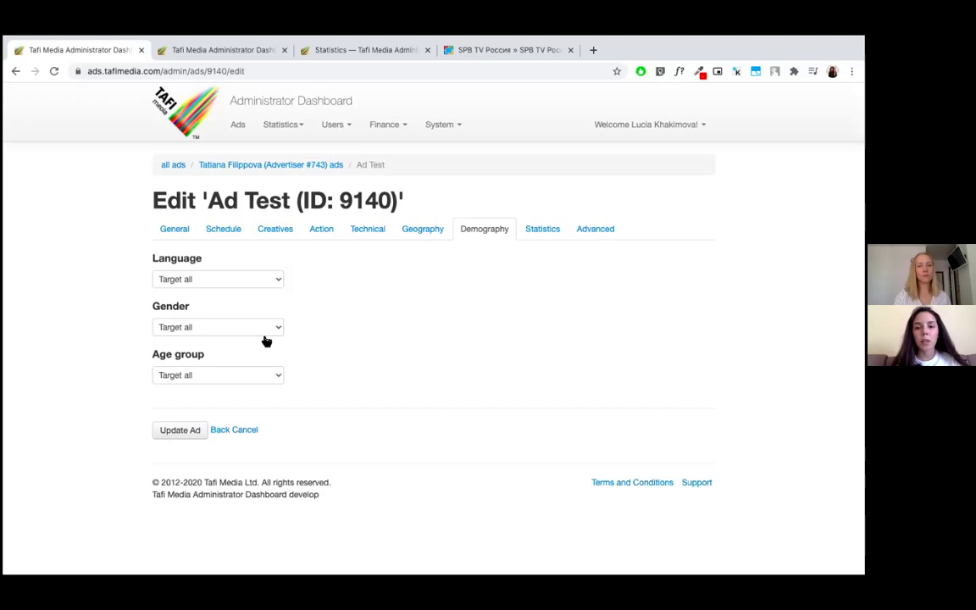
# Step: Check the ad's statistics settings and set the minimum display time to 5 in the advanced settings
pyautogui.click(543, 237)
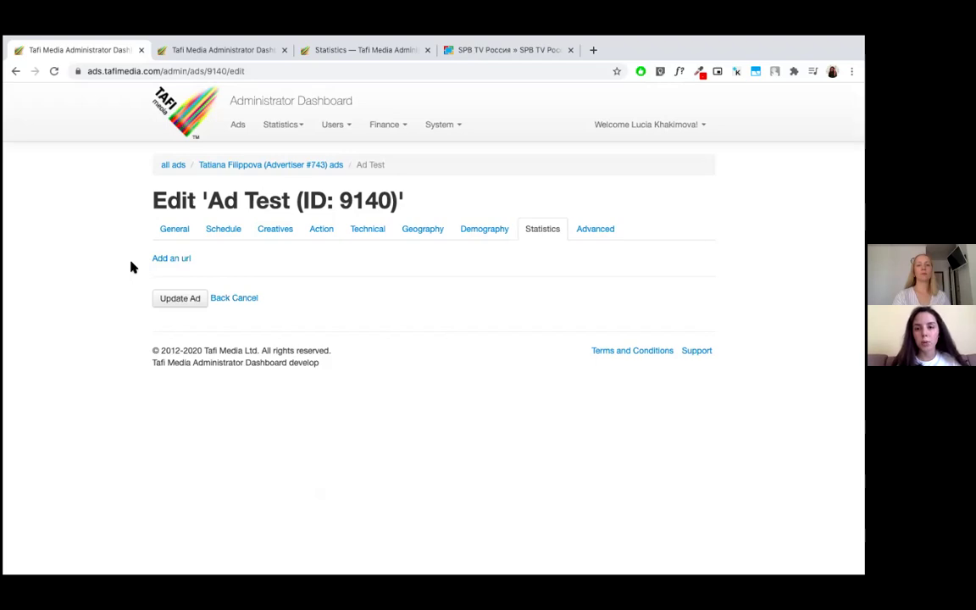
pyautogui.click(600, 232)
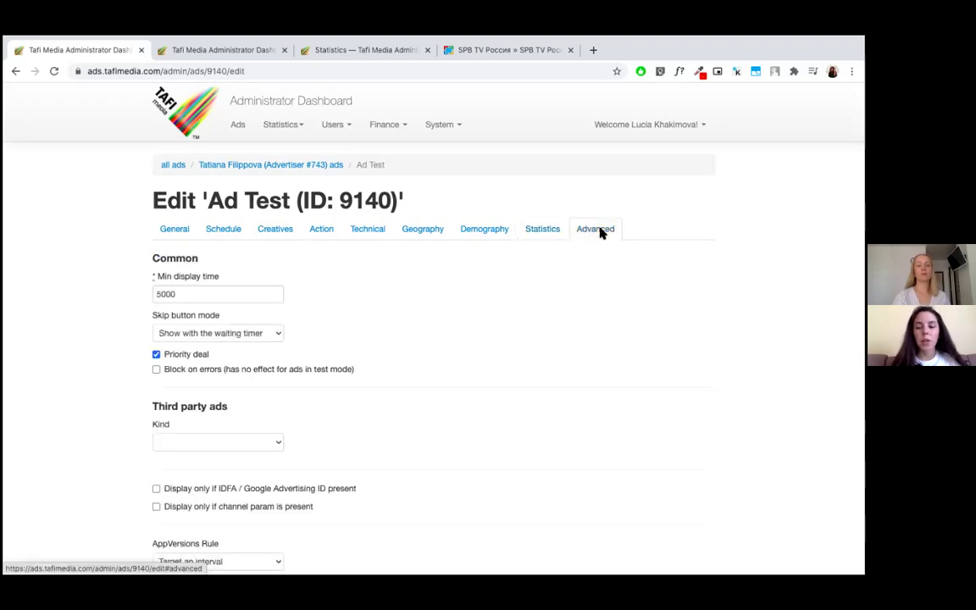
pyautogui.click(218, 292)
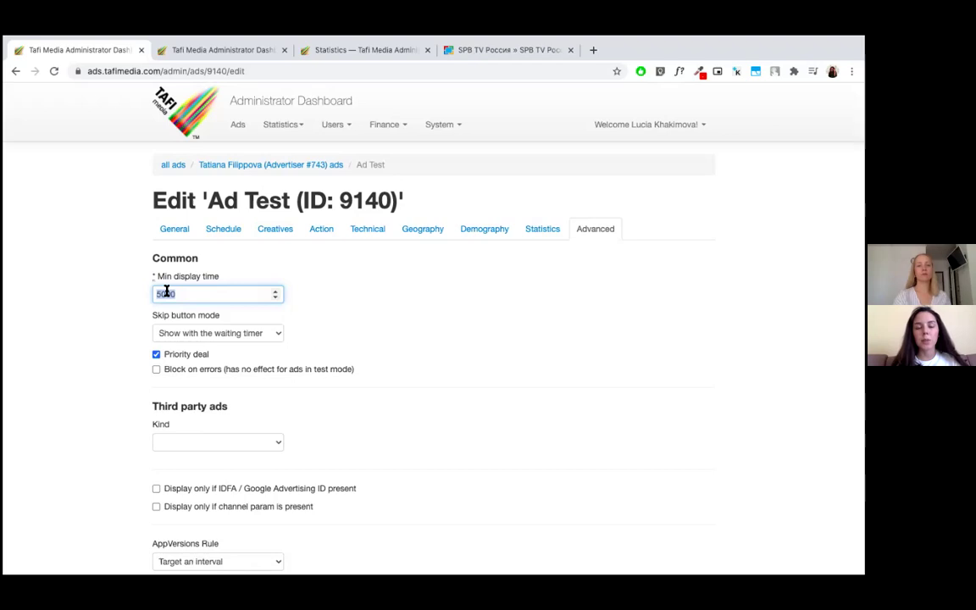
pyautogui.write('5')
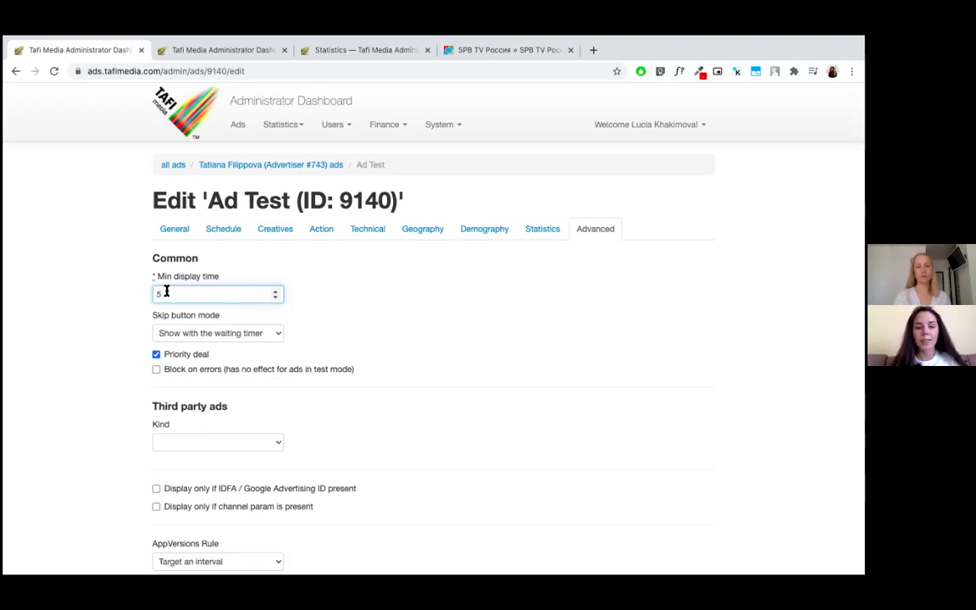
pyautogui.click(134, 333)
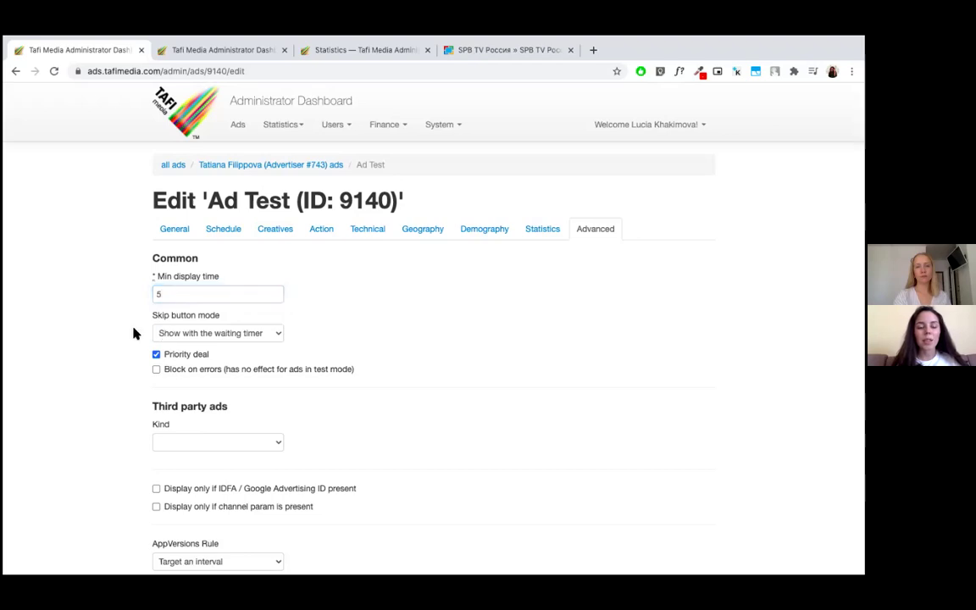
# Step: Examine the skip button mode options, the third-party ad kinds and the remaining advanced settings of the ad
pyautogui.click(223, 339)
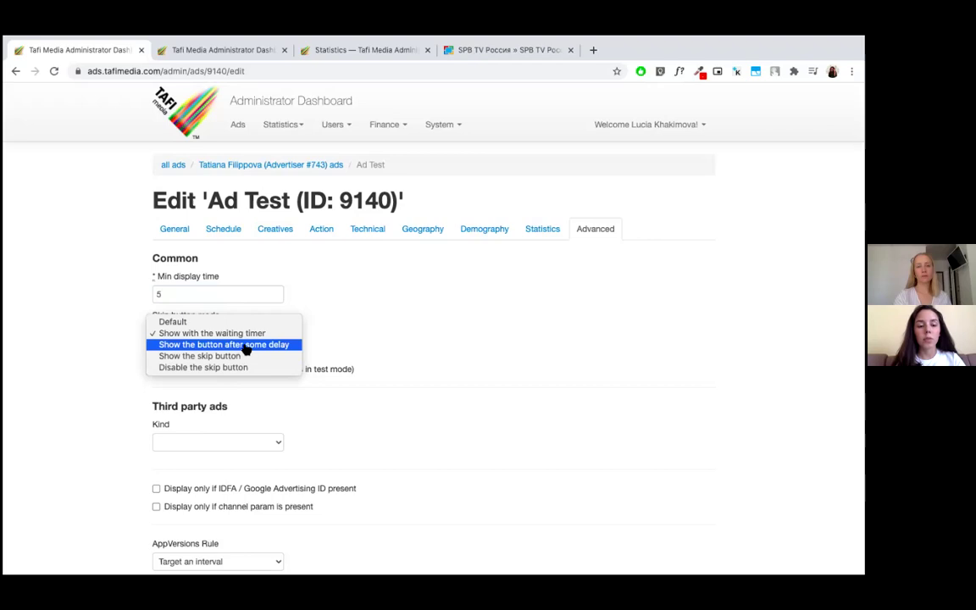
pyautogui.click(48, 368)
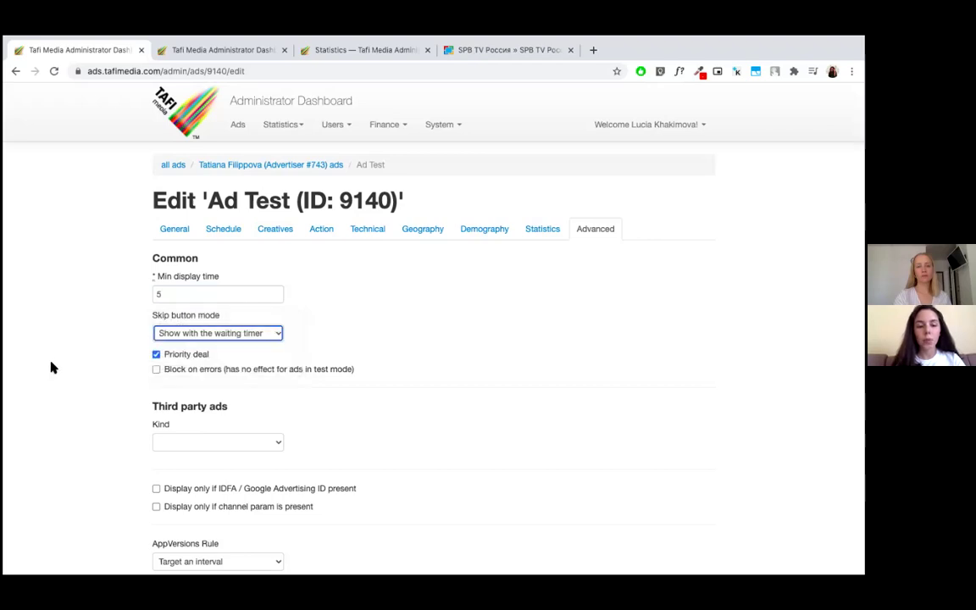
pyautogui.click(178, 449)
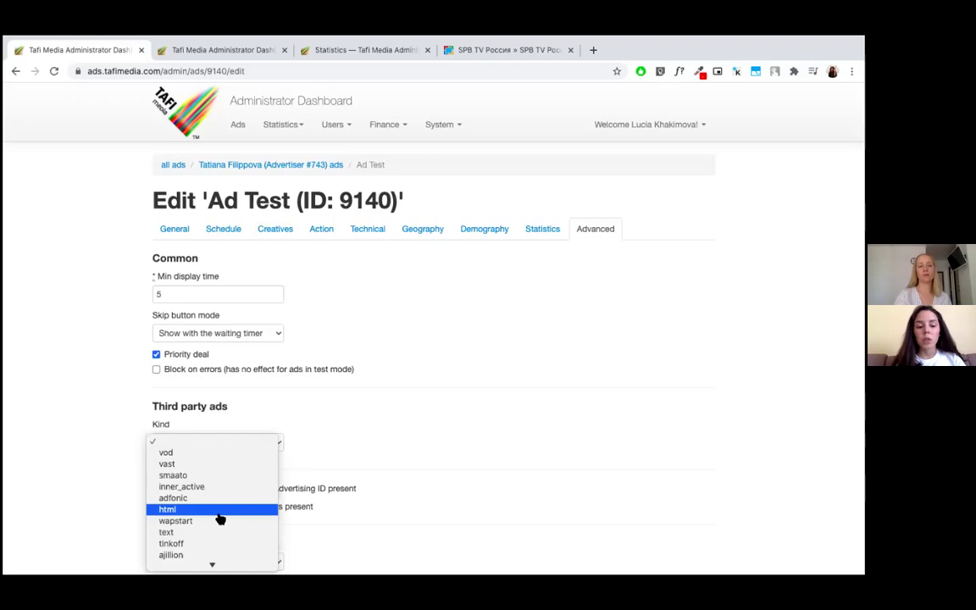
pyautogui.click(79, 443)
pyautogui.scroll(-3, 76, 441)
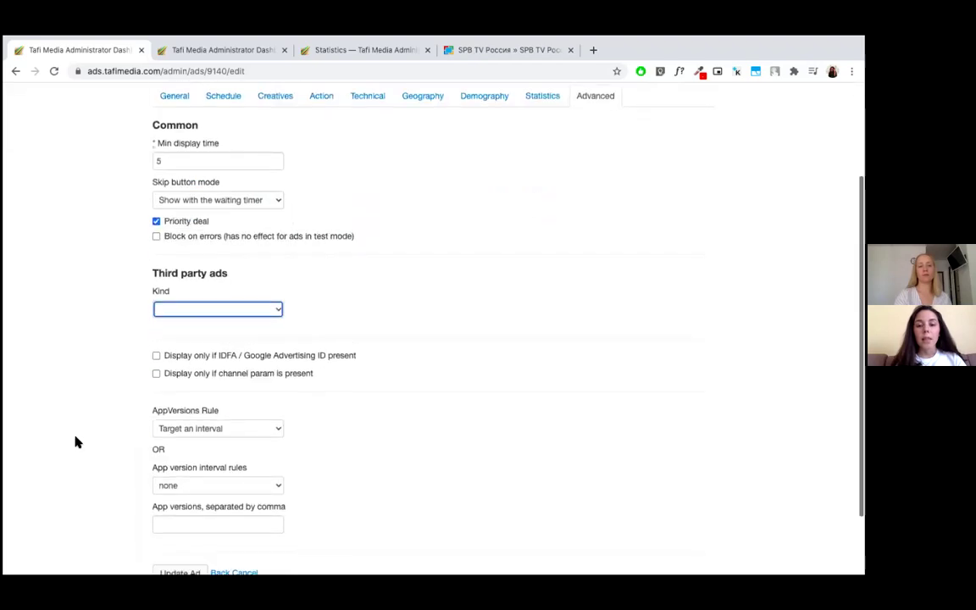
pyautogui.scroll(-2, 75, 442)
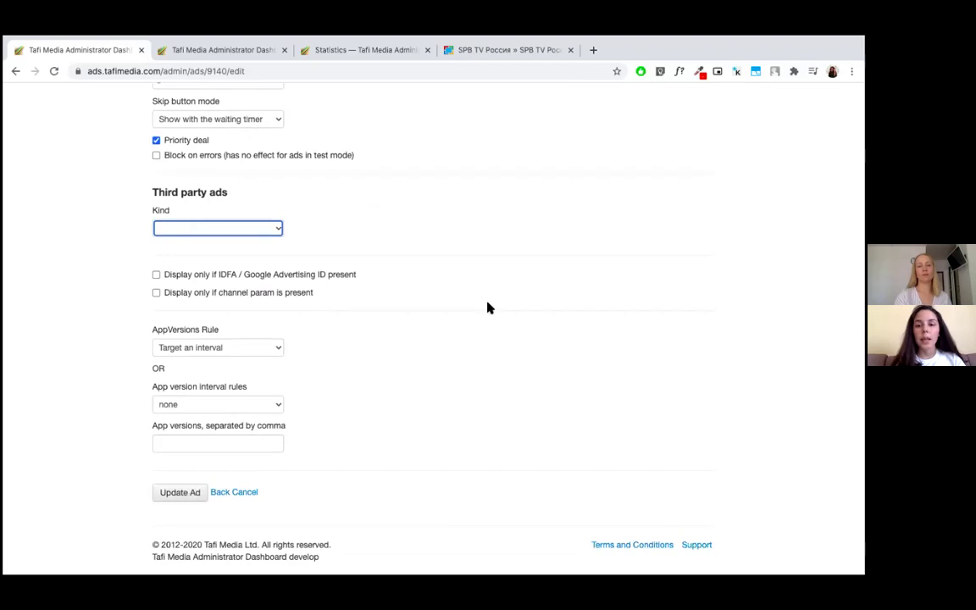
pyautogui.scroll(5, 486, 306)
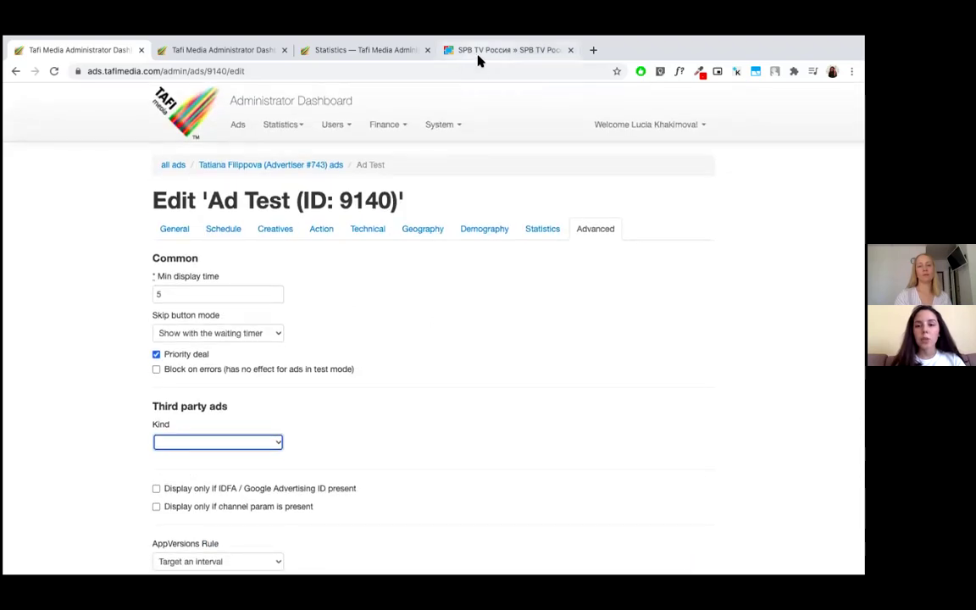
# Step: Switch to the SPB TV site and open the Карусель channel to watch the test ad play
pyautogui.click(478, 54)
pyautogui.moveTo(146, 478)
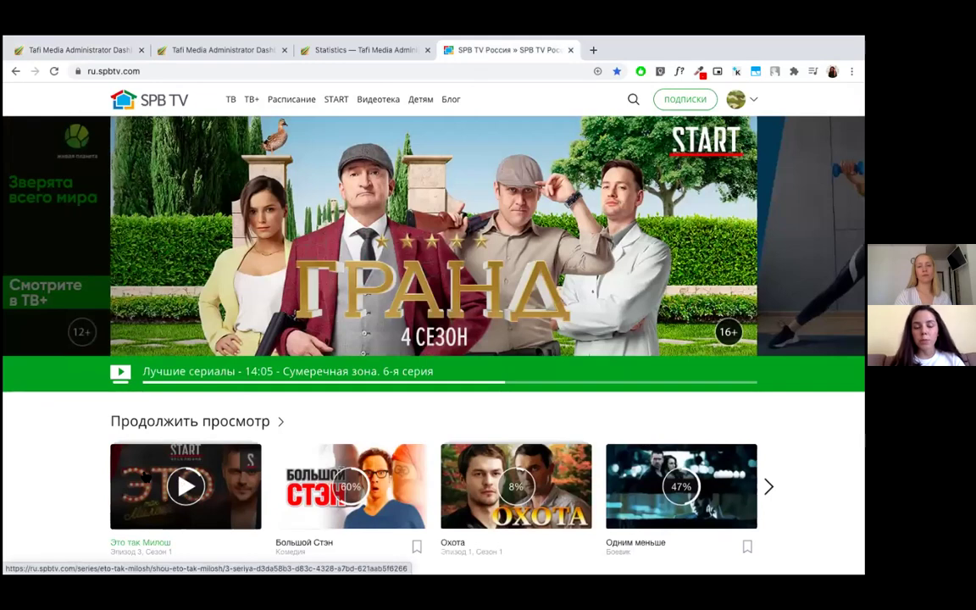
pyautogui.scroll(-4, 26, 447)
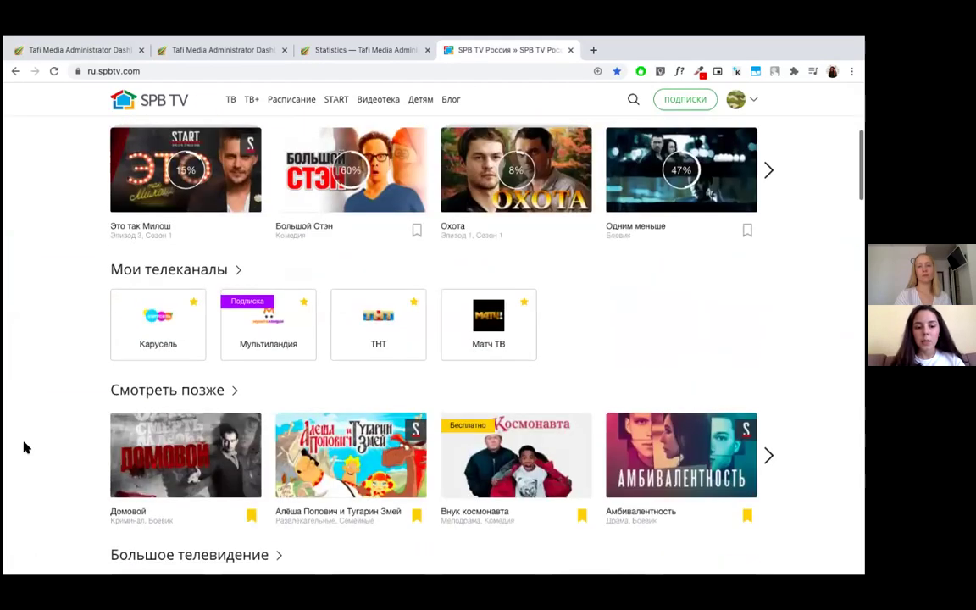
pyautogui.click(135, 347)
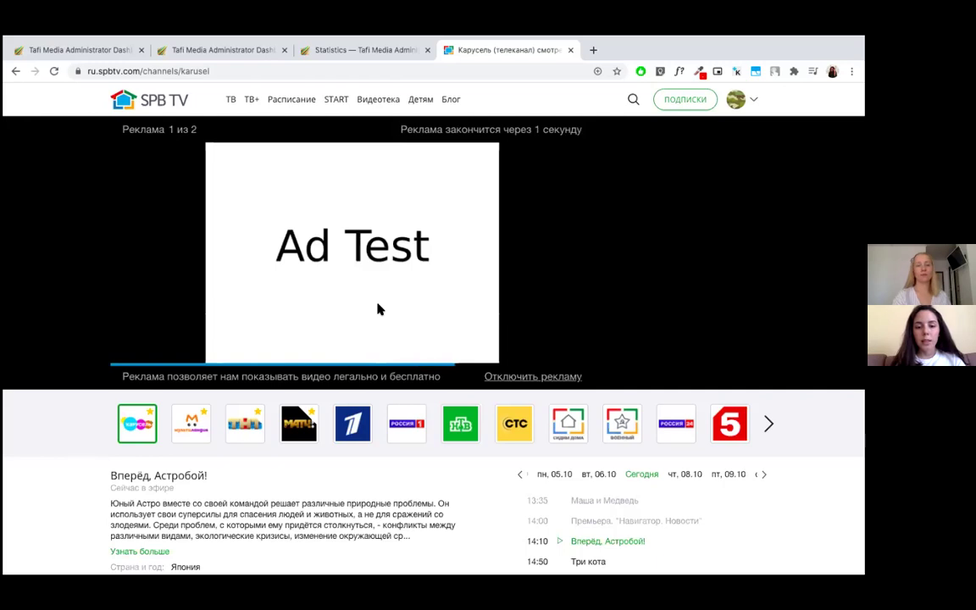
# Step: Follow the test ad's link to its landing page and inspect the tmad parameter in the page address
pyautogui.click(379, 309)
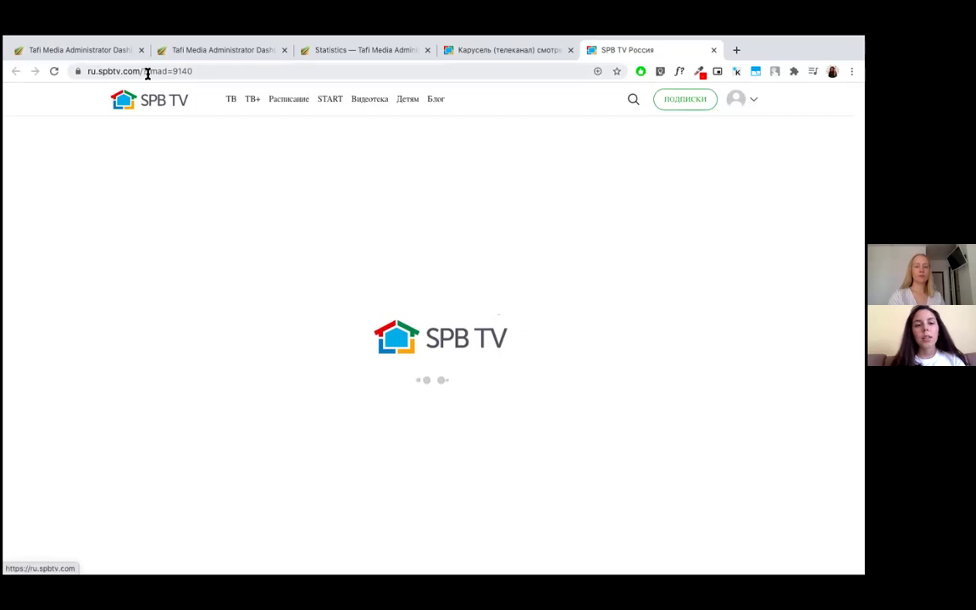
pyautogui.moveTo(143, 72); pyautogui.dragTo(196, 73)
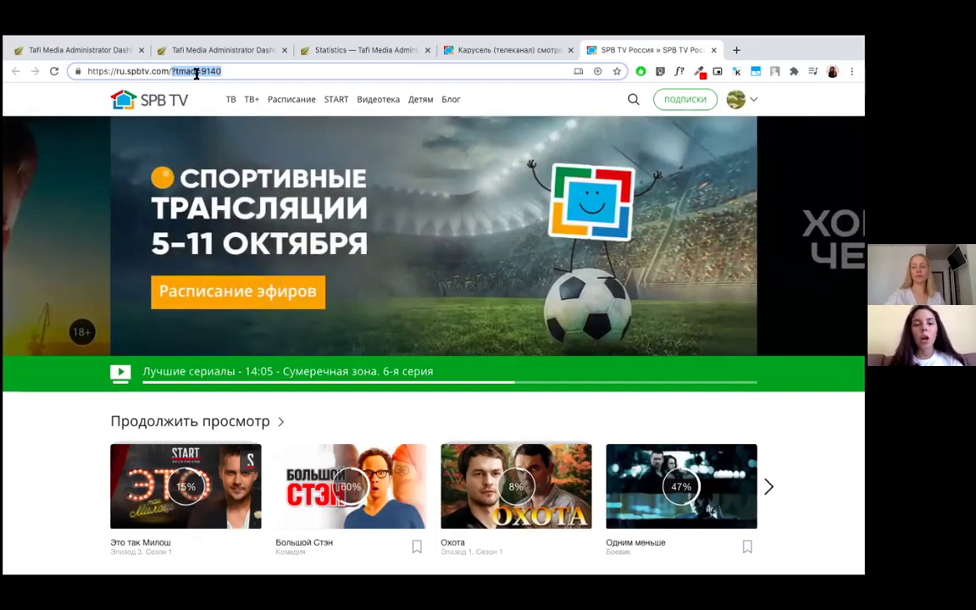
pyautogui.click(196, 73)
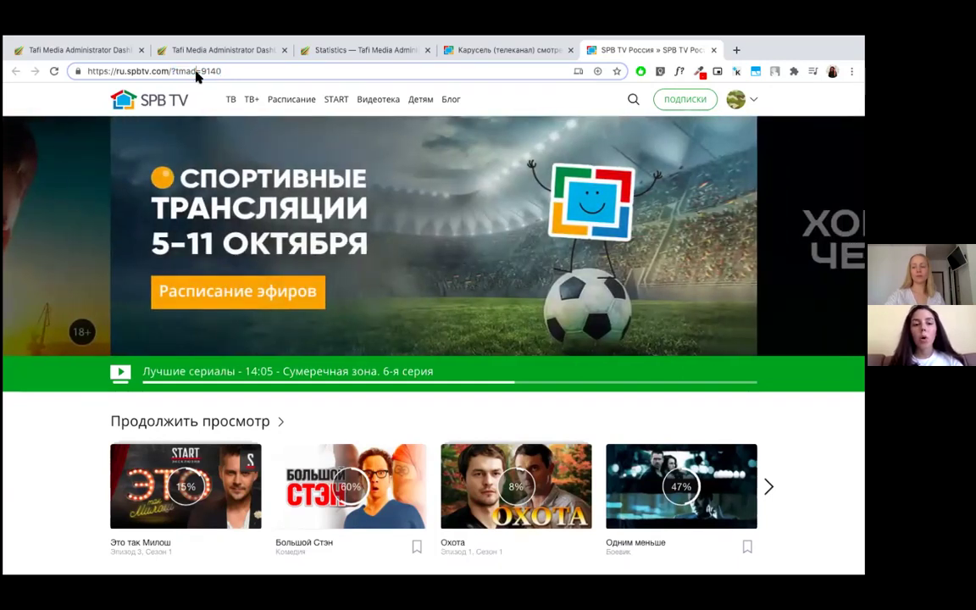
# Step: Look through the general statistics report in the Tafi Media dashboard and plot Costs against Impressions on the chart
pyautogui.click(330, 53)
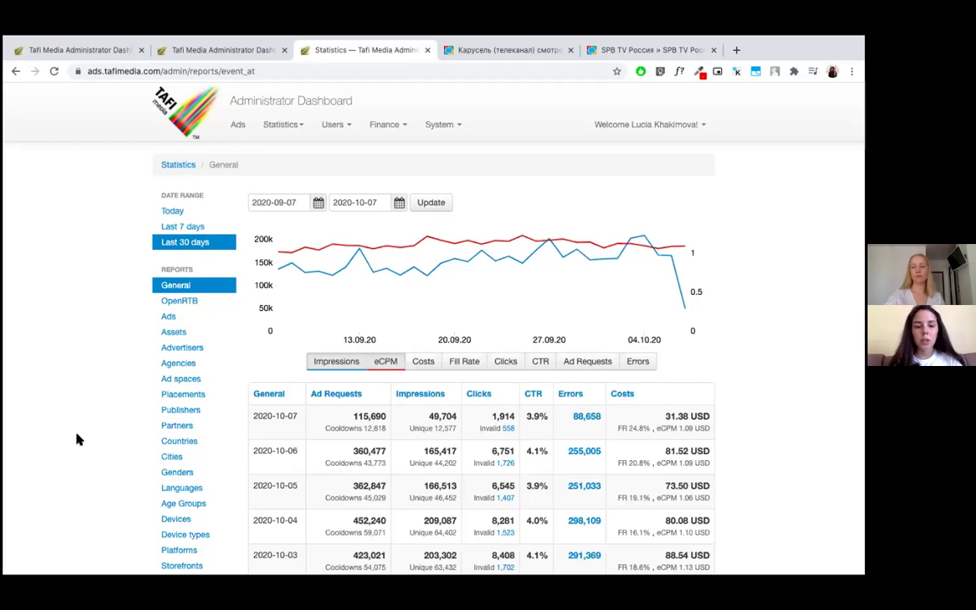
pyautogui.scroll(-5, 77, 438)
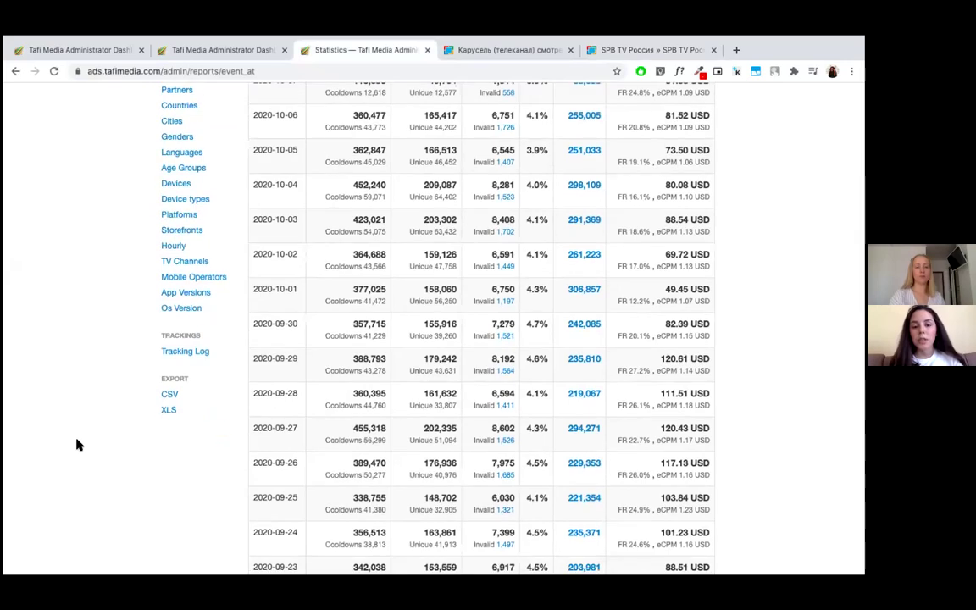
pyautogui.scroll(3, 76, 444)
pyautogui.scroll(2, 77, 445)
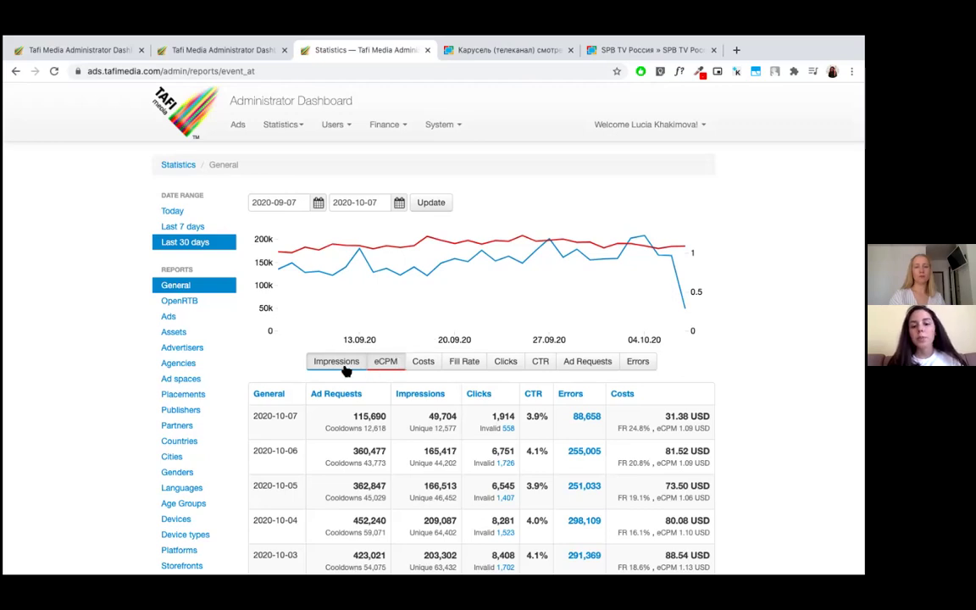
pyautogui.click(423, 363)
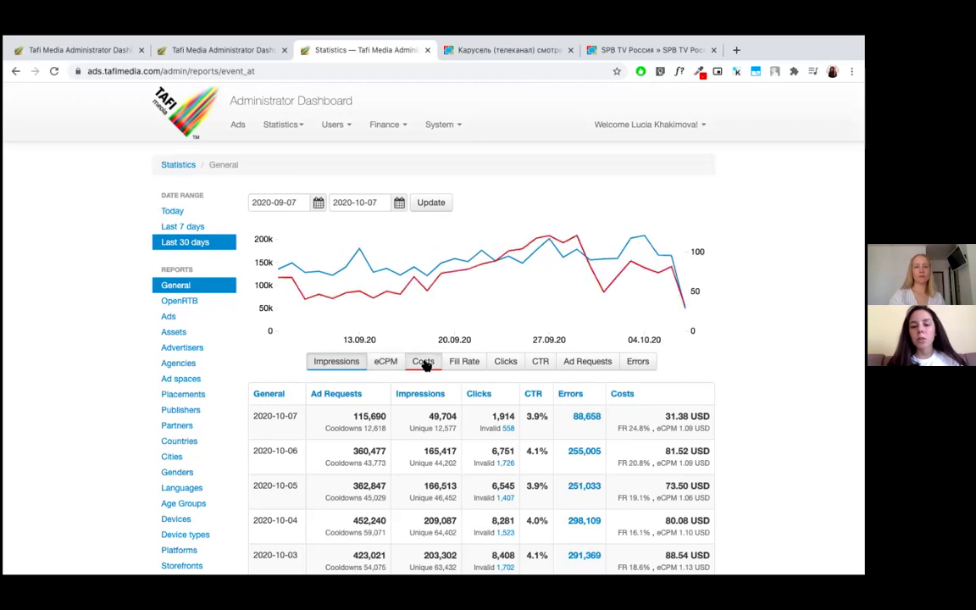